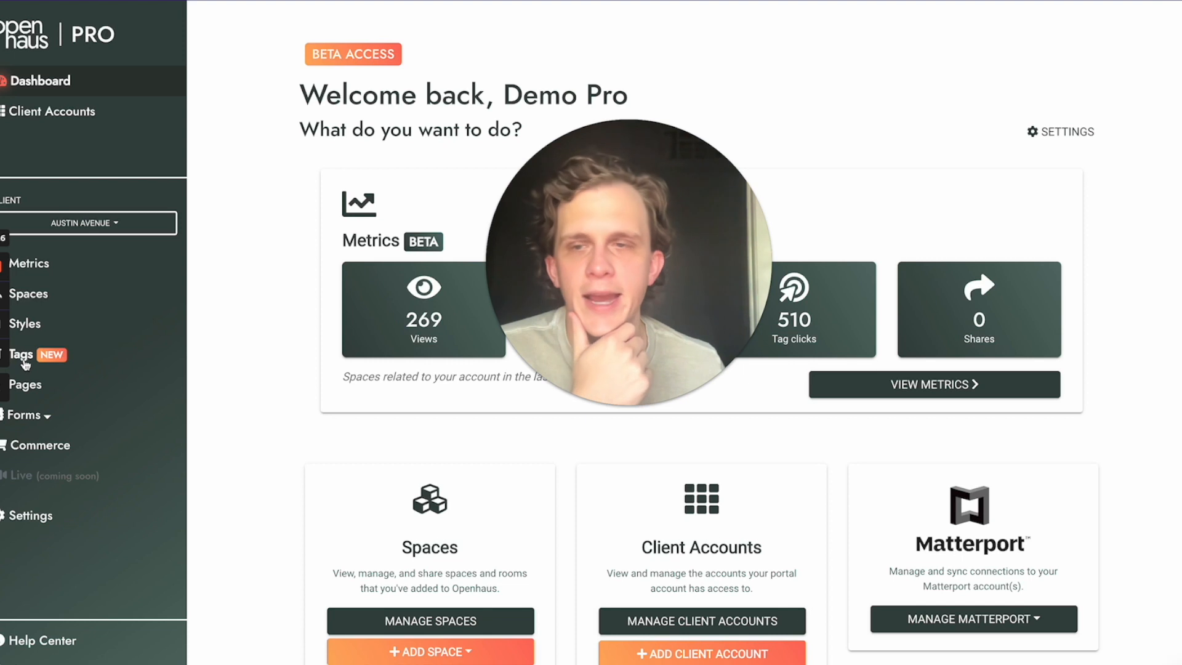
Go to the client's tags and start adding tags to the Living Room of the first listed space
click(25, 357)
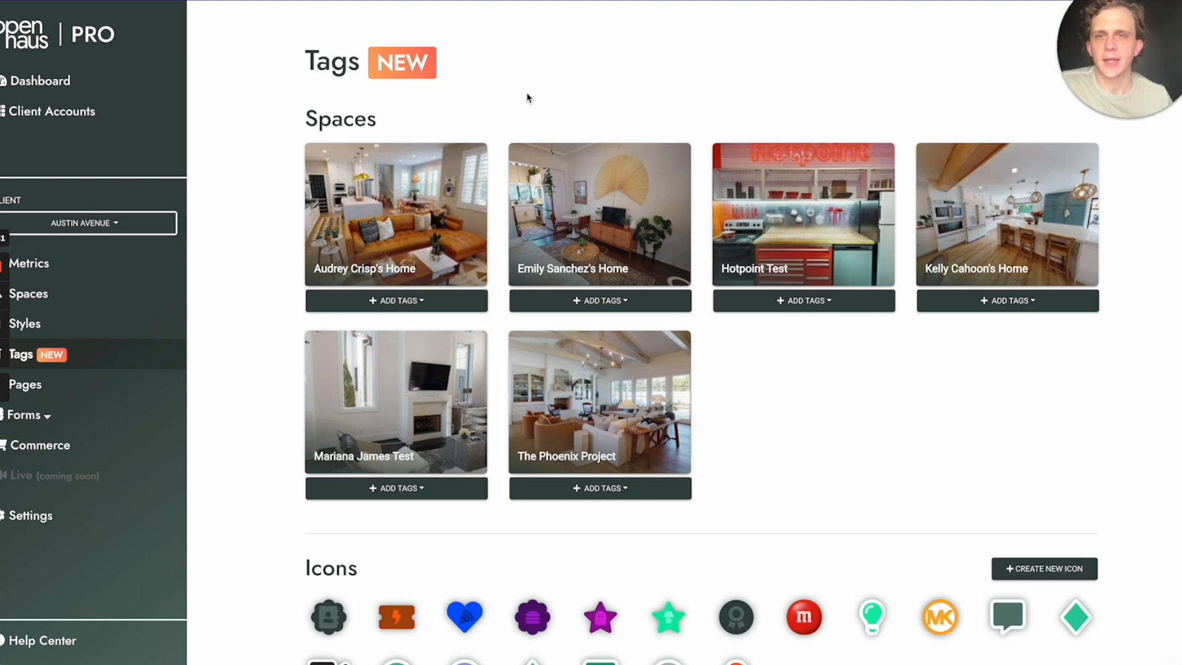
scroll(527, 98, down, 1)
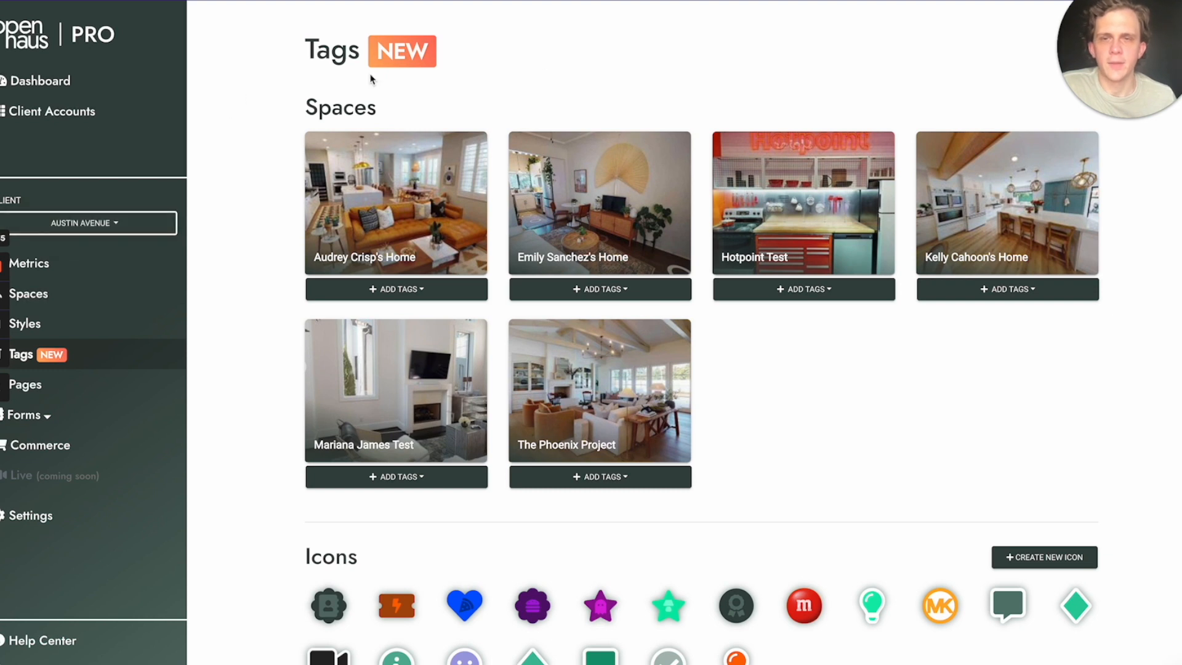
scroll(880, 456, down, 2)
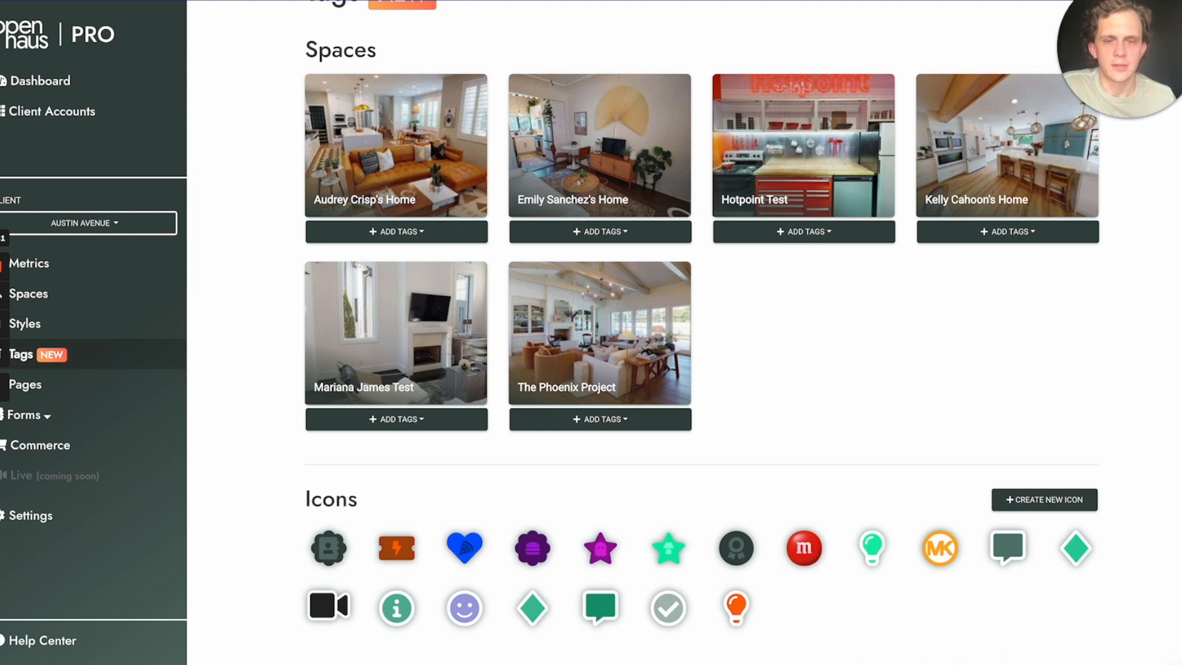
scroll(730, 538, up, 2)
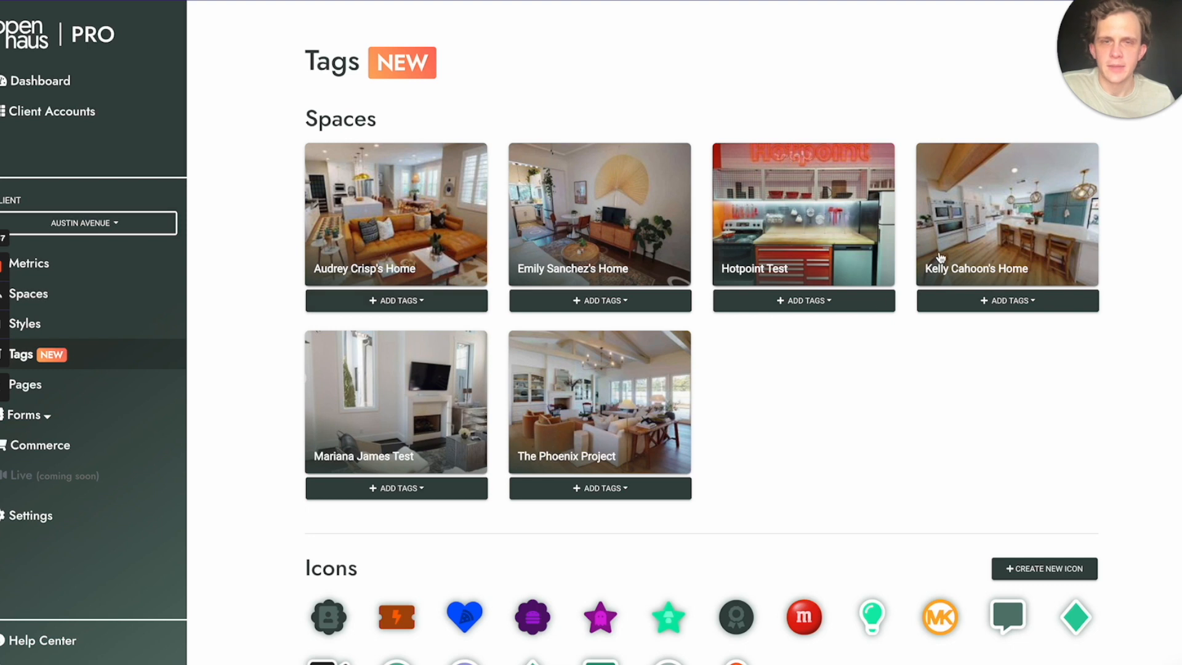
click(389, 301)
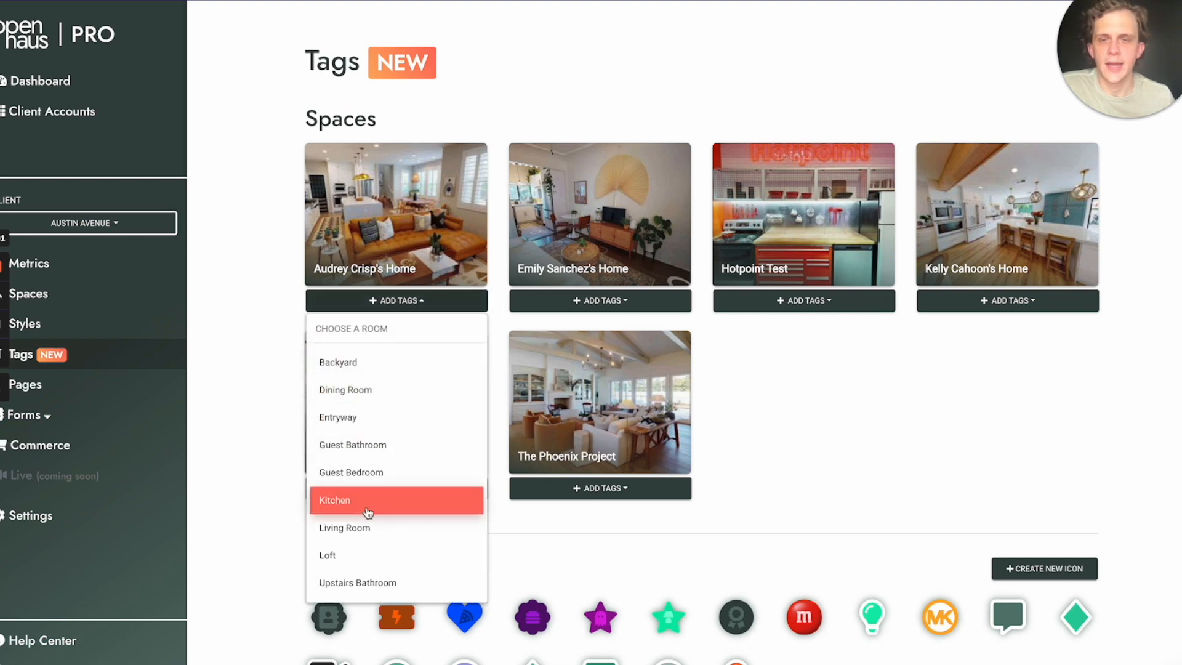
click(360, 526)
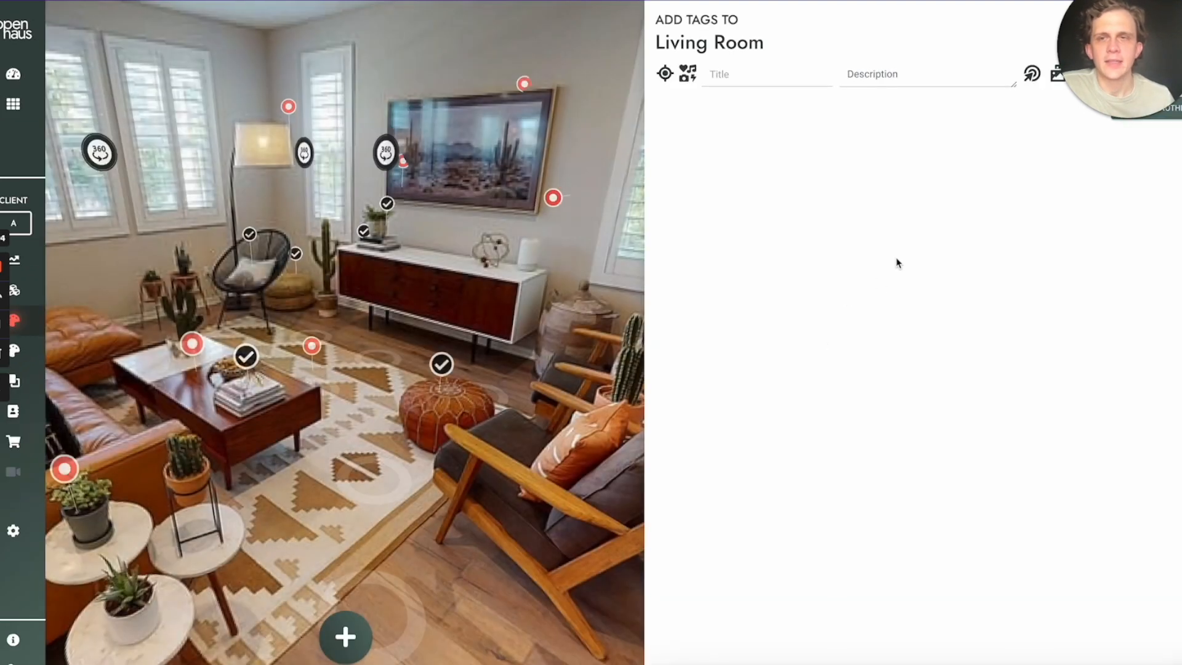
Place a new tag on the wood floor between the kitchen island and the back of the leather sofa
drag(1119, 59, 62, 615)
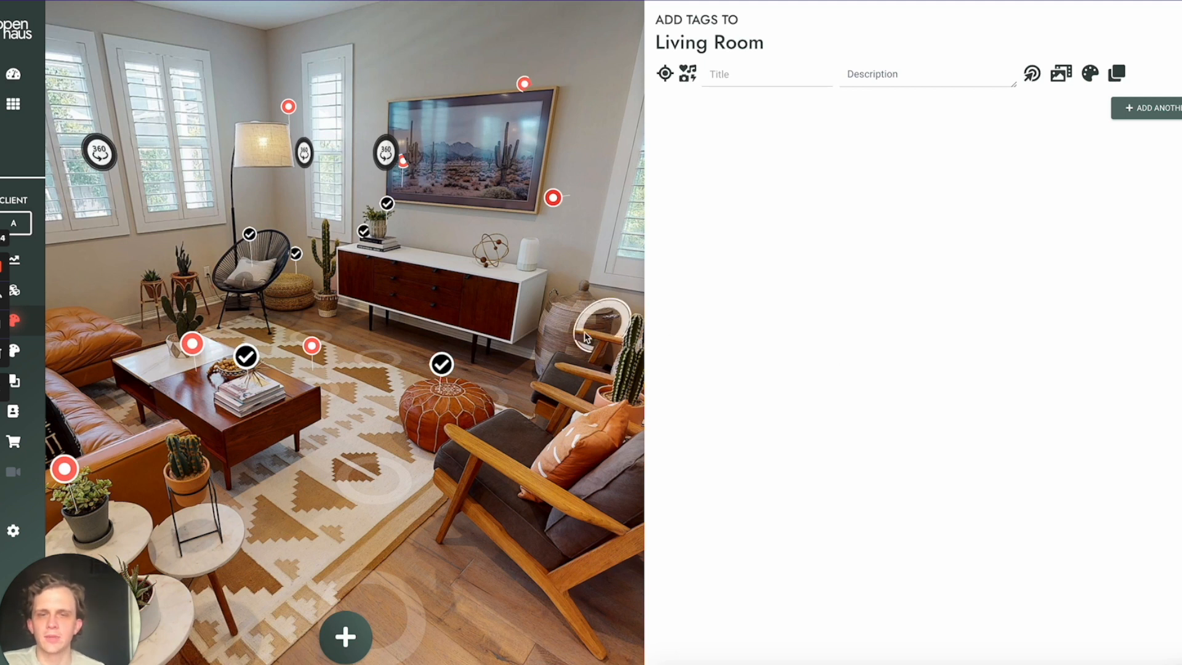
click(600, 324)
drag(413, 348, 579, 314)
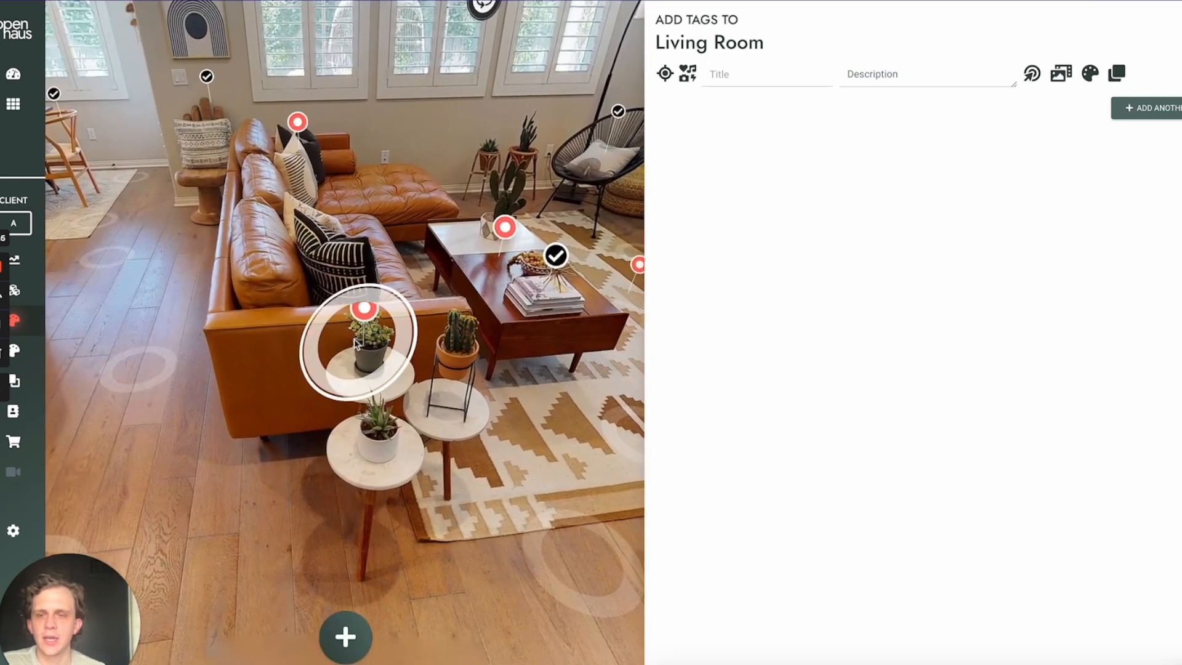
drag(359, 343, 491, 404)
drag(388, 375, 314, 409)
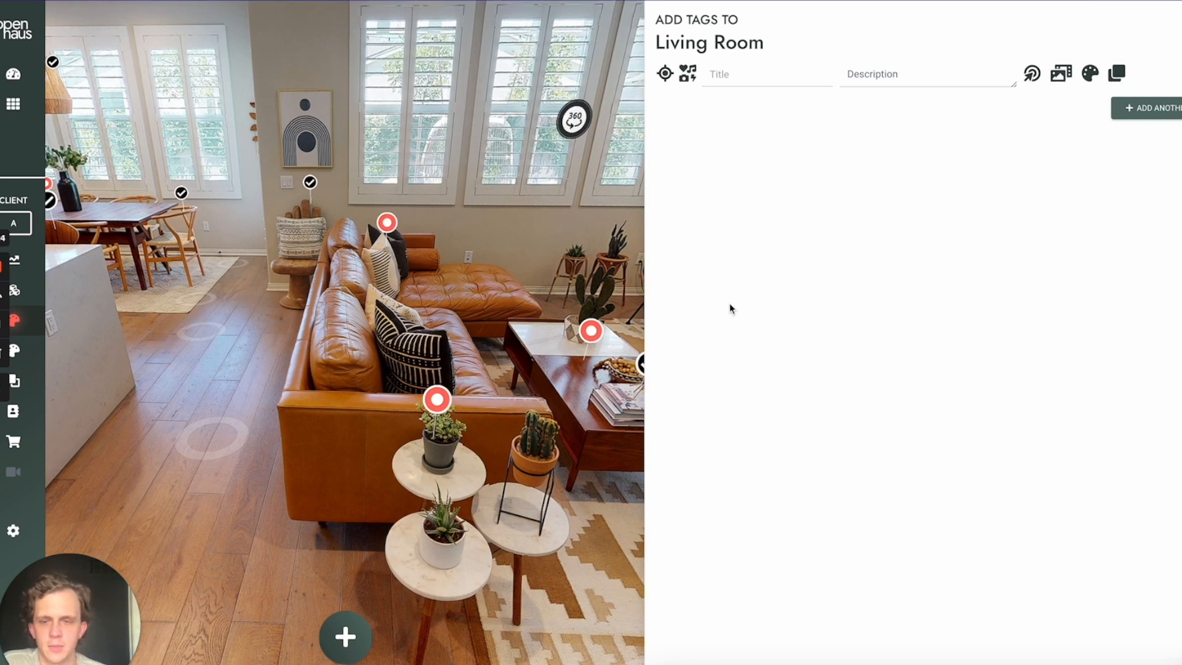
click(345, 636)
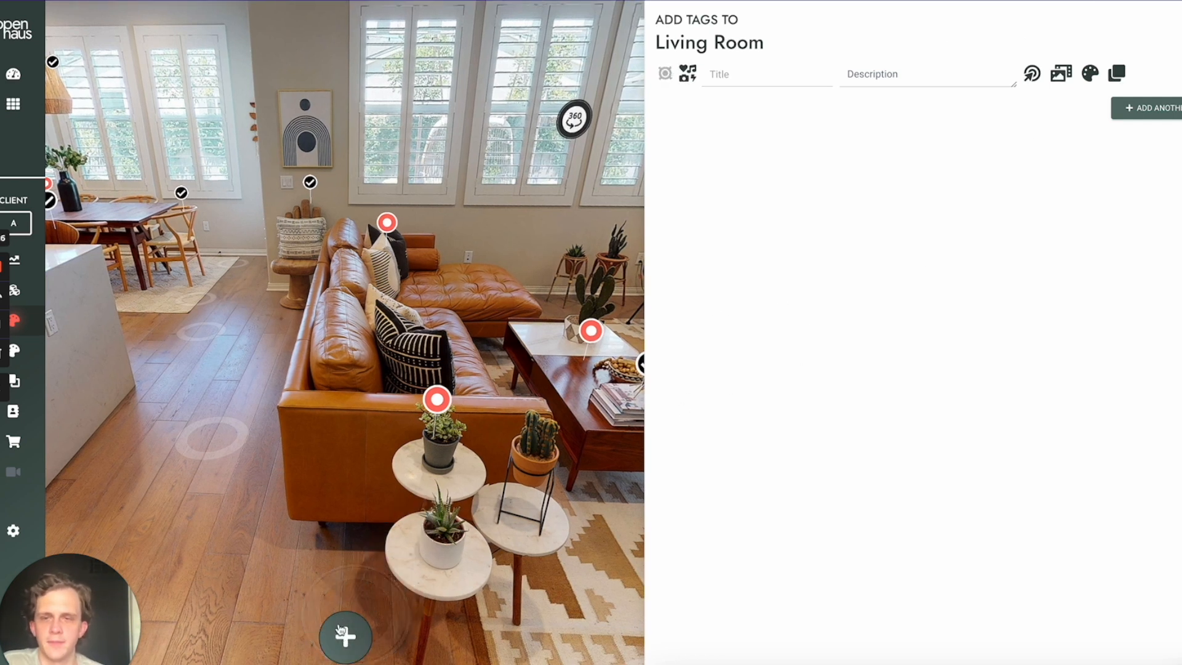
click(226, 407)
click(296, 394)
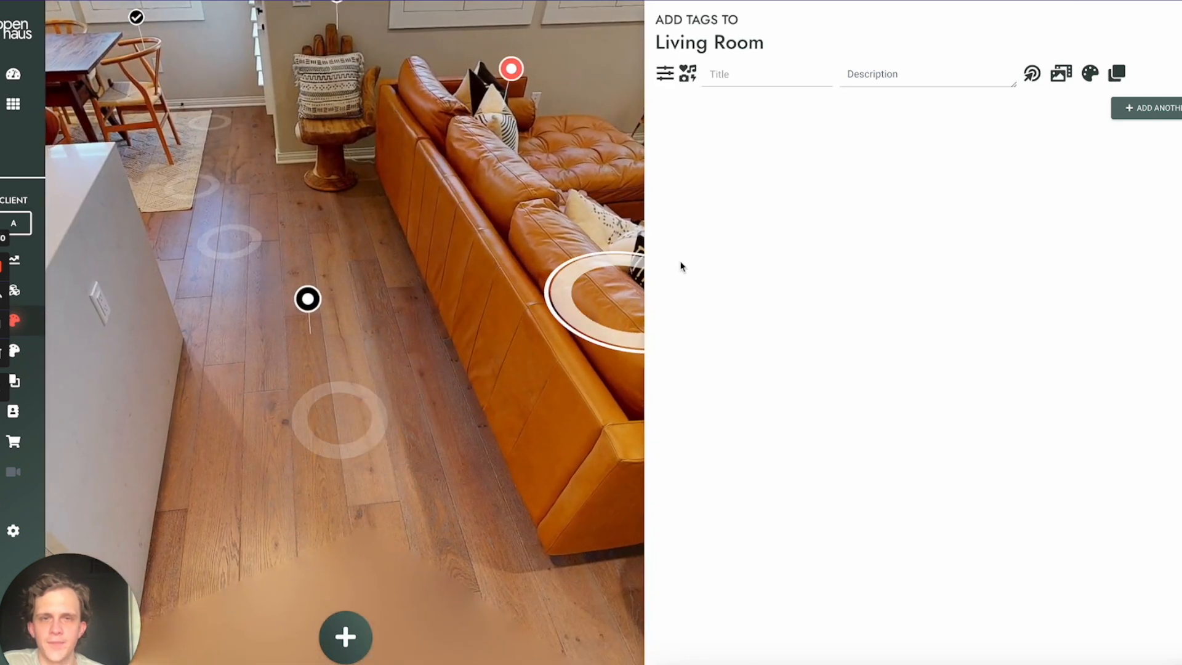
Keep the new tag's stem shown and set the stem length to 0.36
click(666, 73)
click(700, 42)
click(703, 44)
mouse_move(712, 81)
mouse_down()
mouse_move(765, 81)
mouse_move(721, 82)
mouse_up()
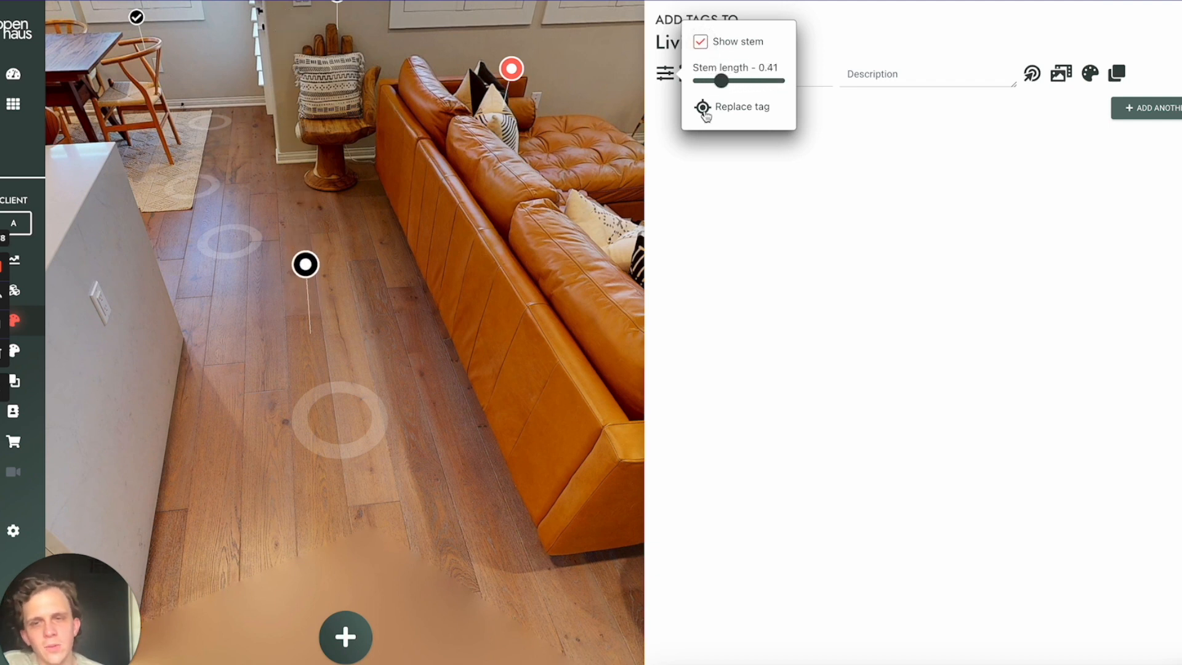
click(704, 114)
click(373, 311)
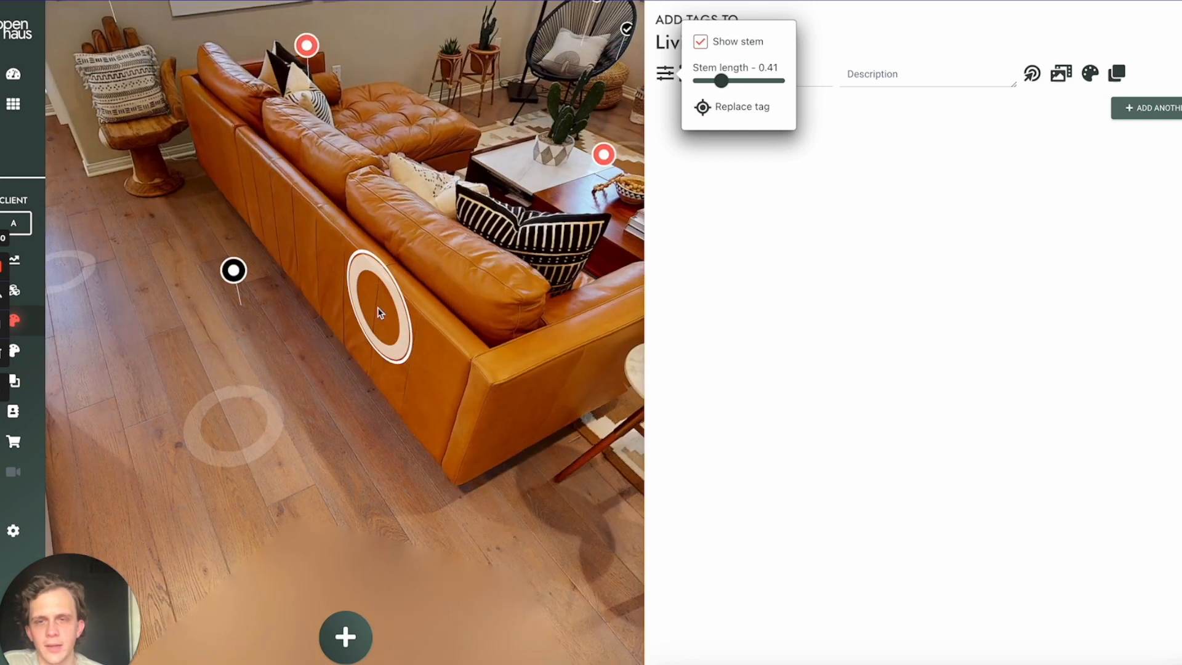
drag(721, 81, 718, 80)
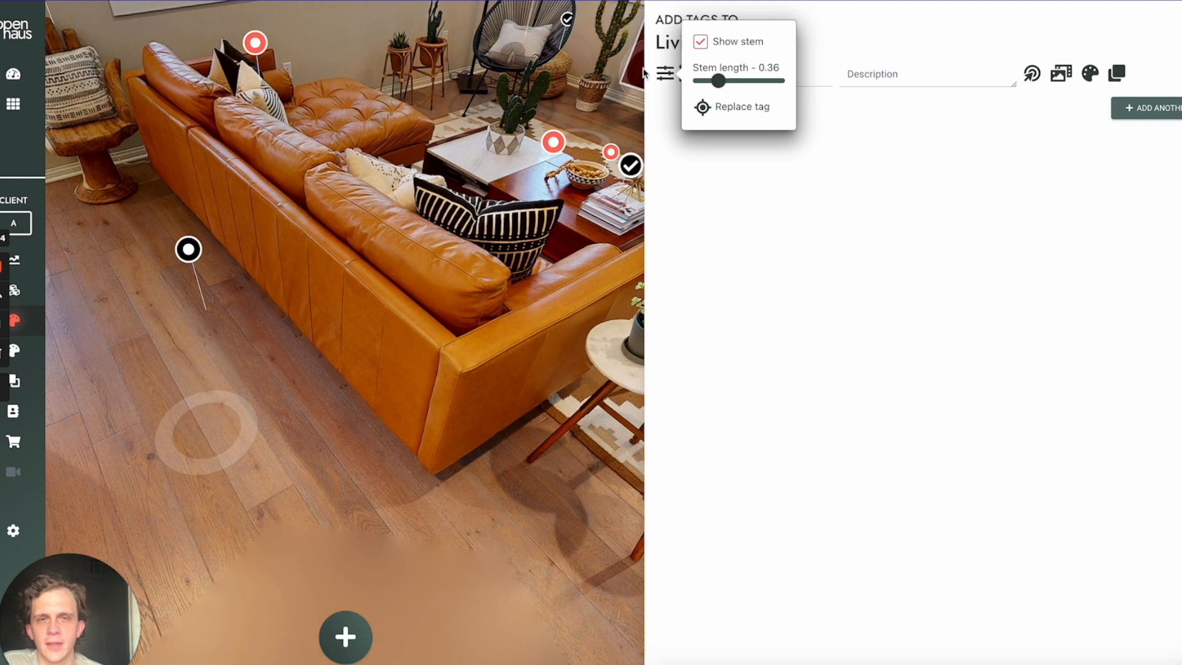
click(664, 76)
Assign the orange ticket icon with the lightning bolt to the new tag
drag(323, 164, 417, 179)
scroll(417, 179, up, 5)
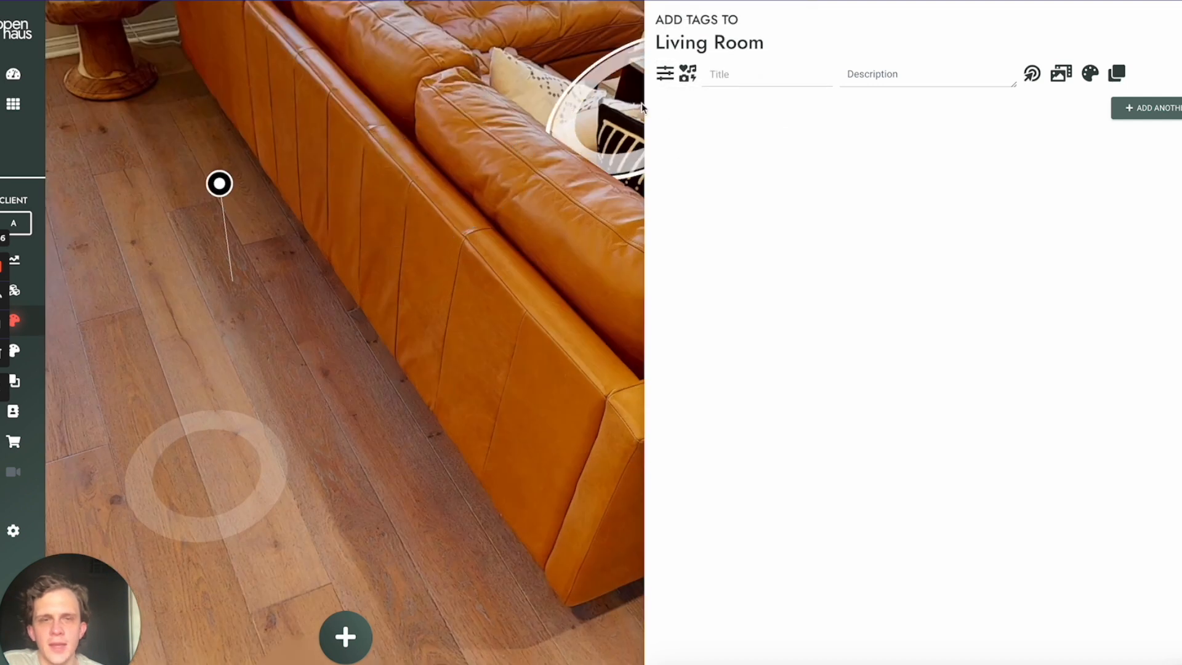
click(687, 75)
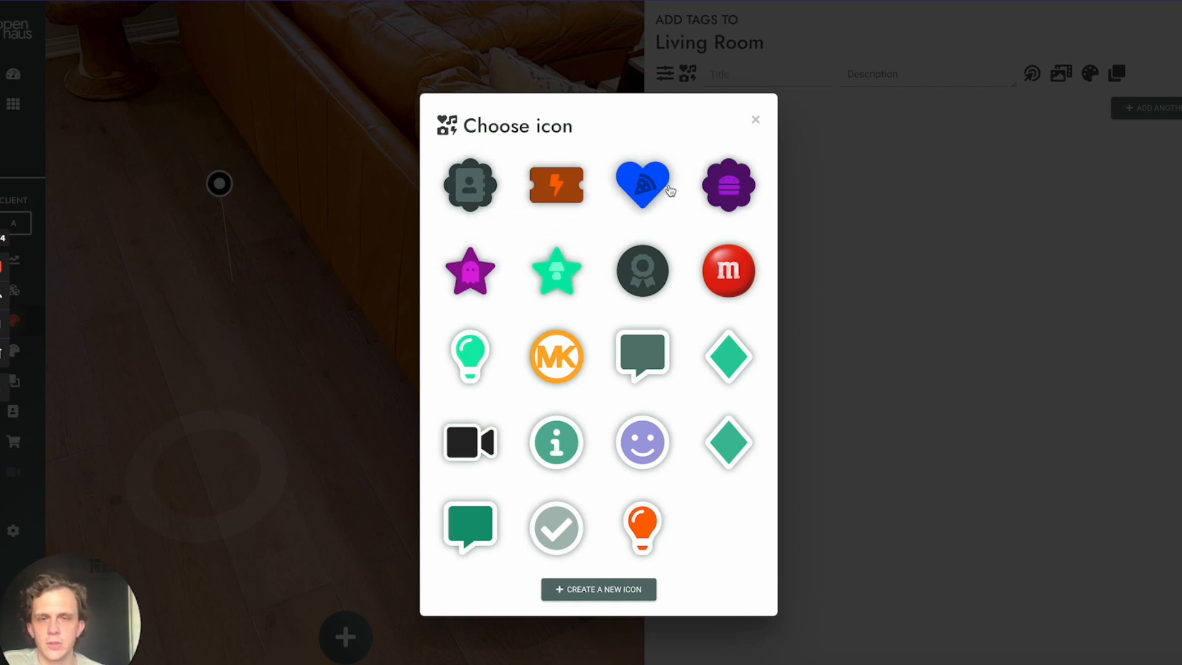
click(570, 197)
drag(512, 240, 460, 280)
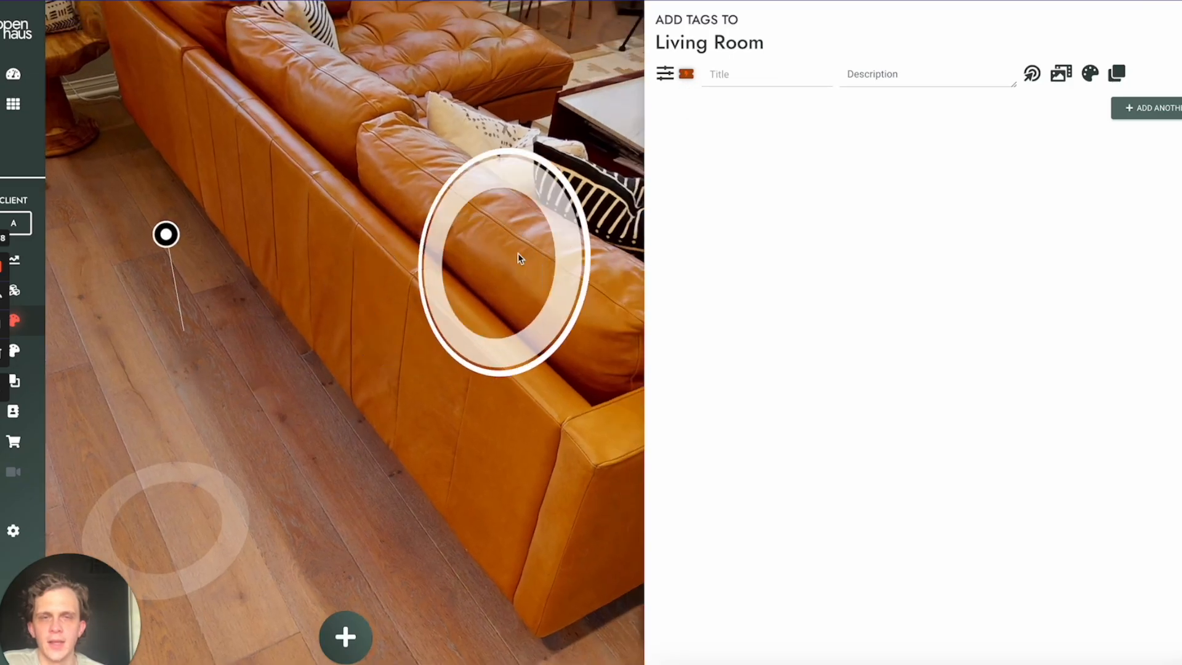
Title the tag "Test tag 1" and give it the description "Test tag description."
click(728, 72)
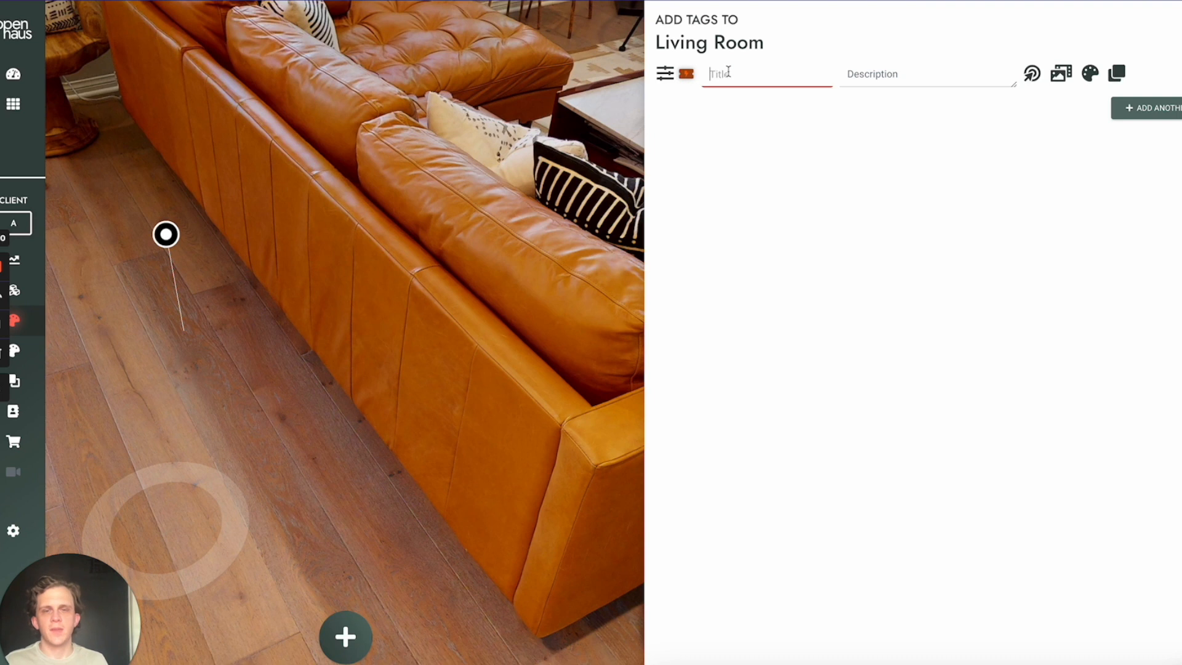
text(Test tag 1)
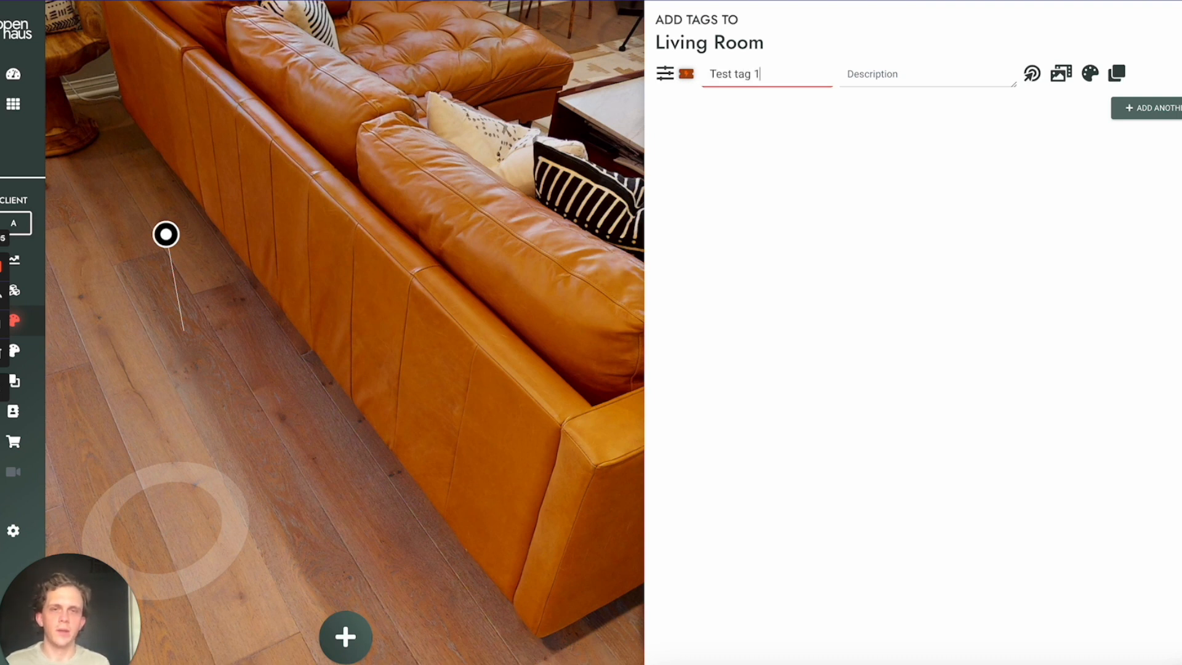
key(Tab)
text(T)
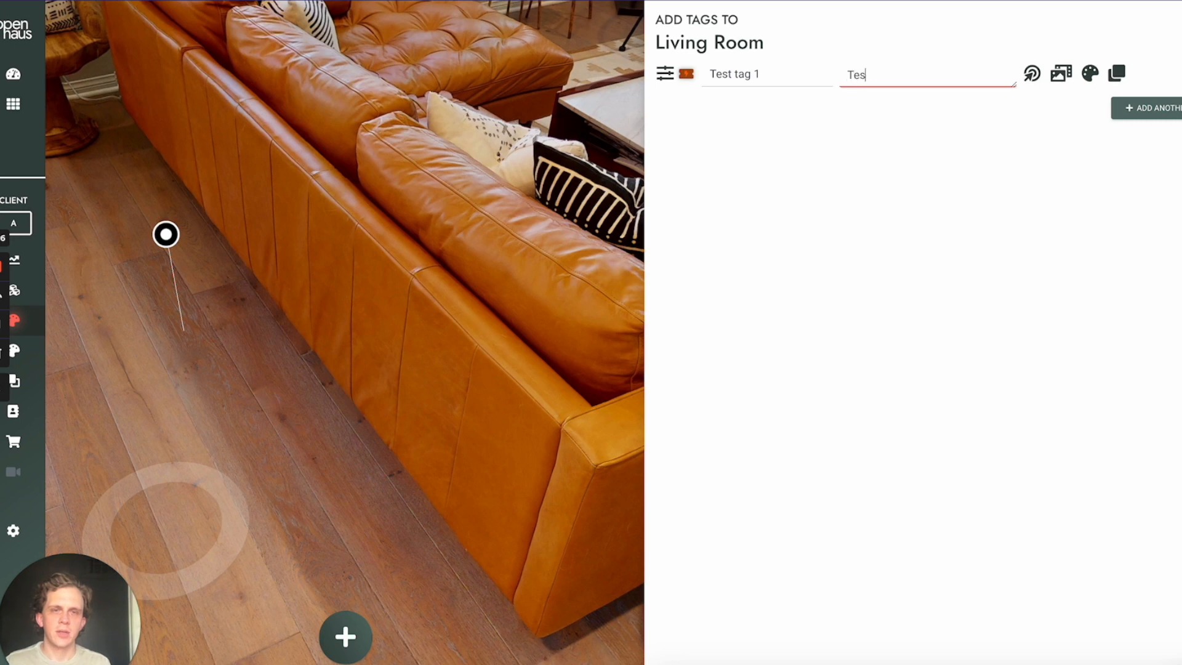
text(est tag description.)
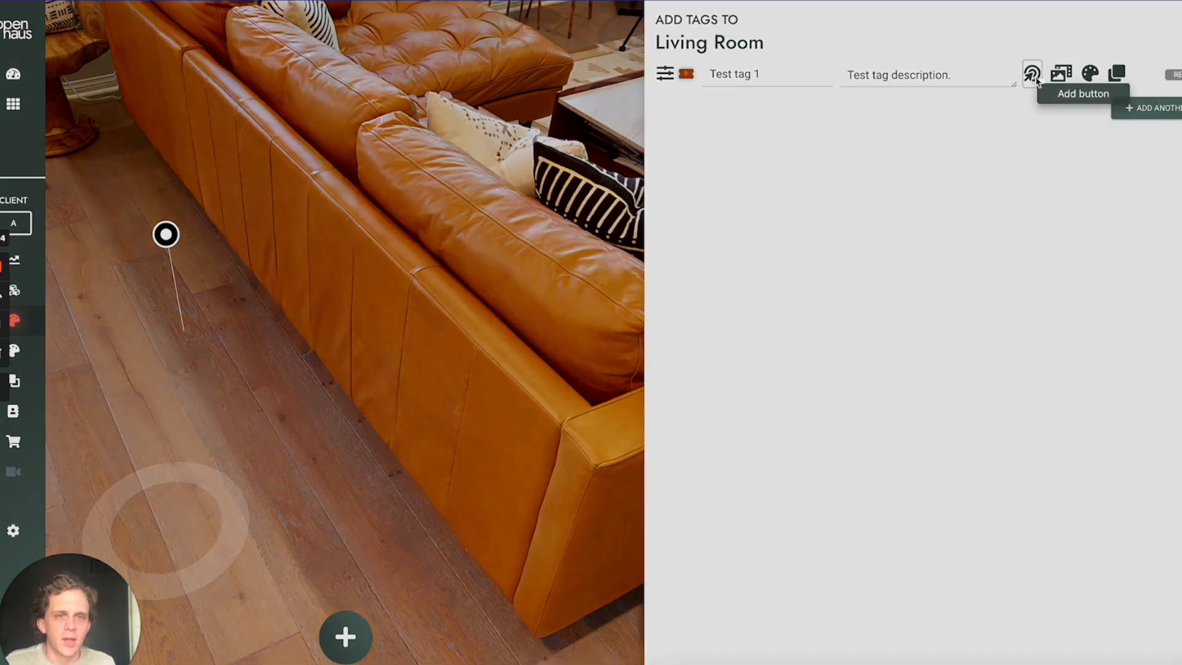
click(1030, 74)
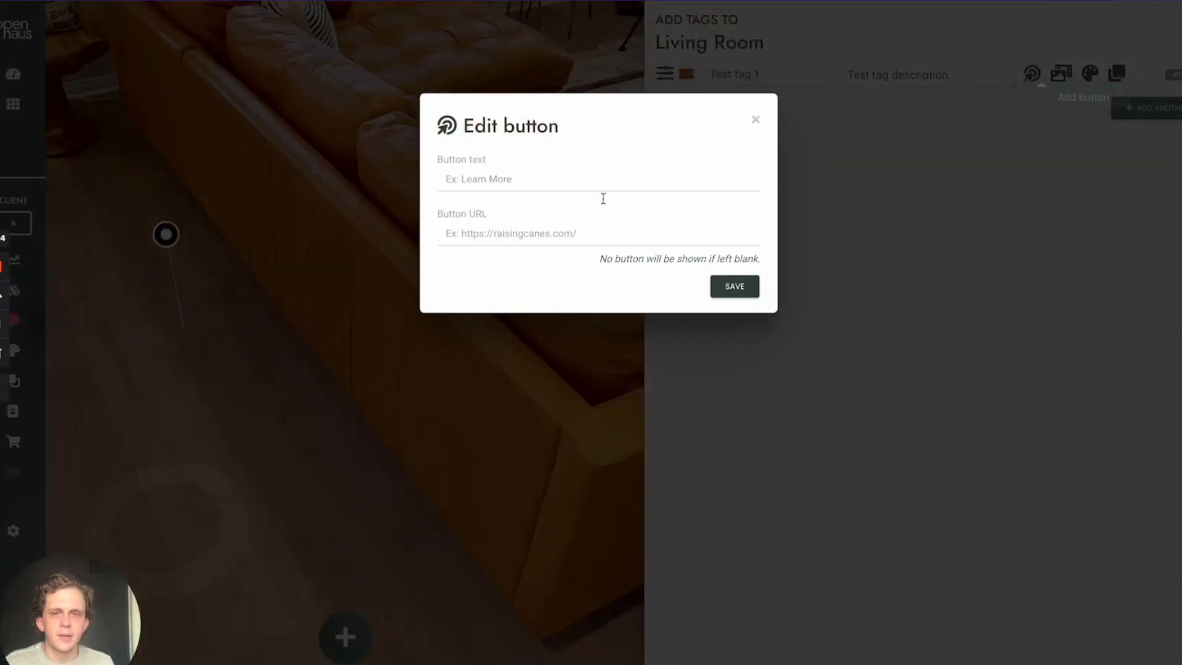
click(507, 176)
text(Learn more)
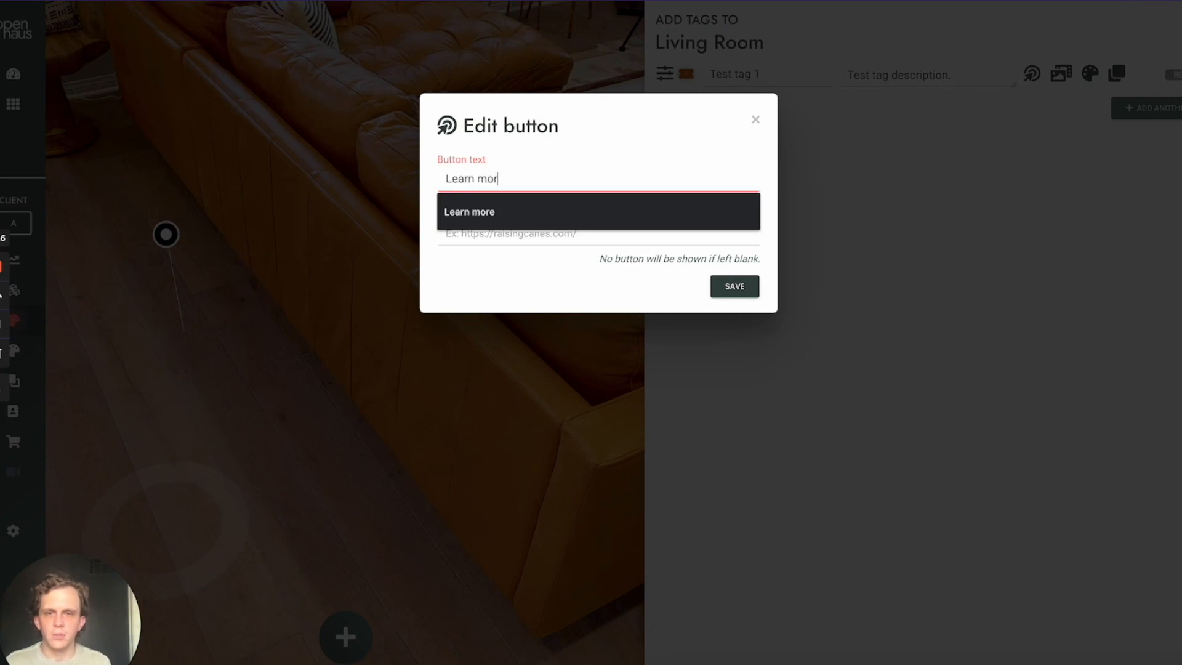
key(Tab)
text(https:/)
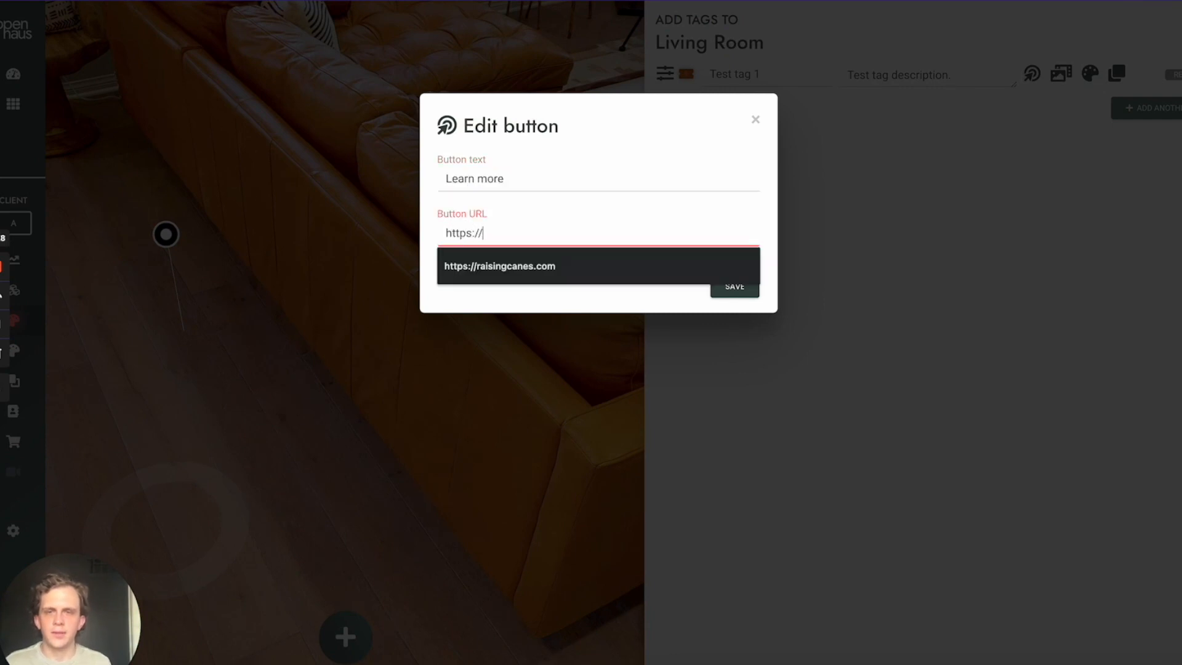
text(/openhaus.app)
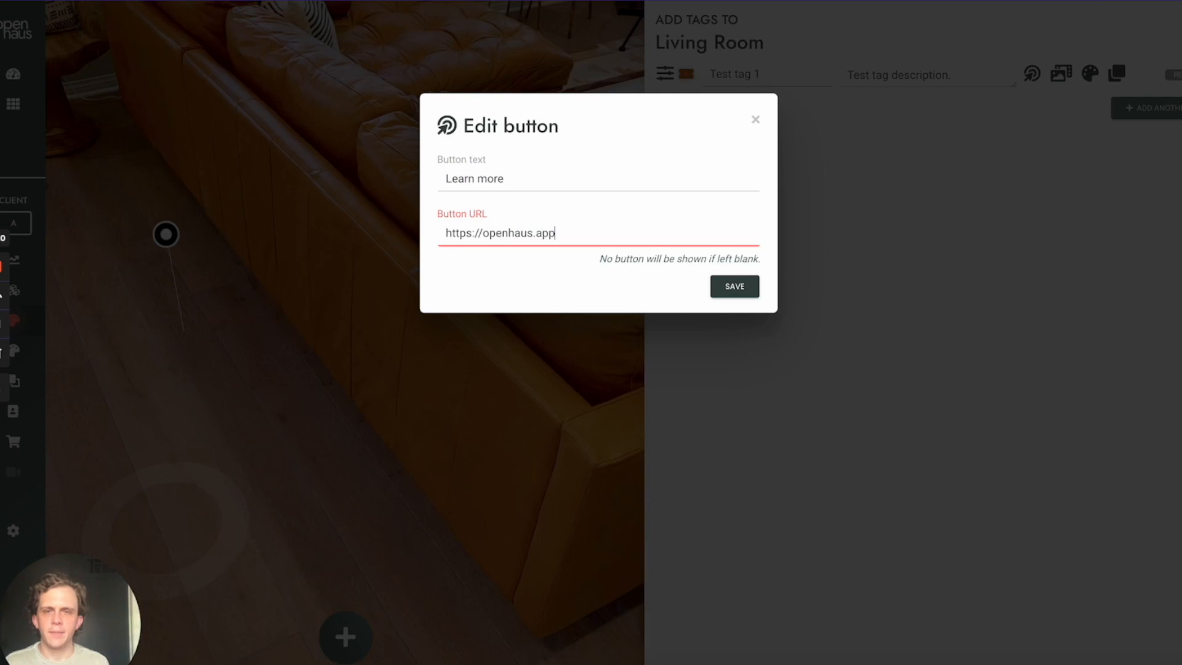
click(734, 286)
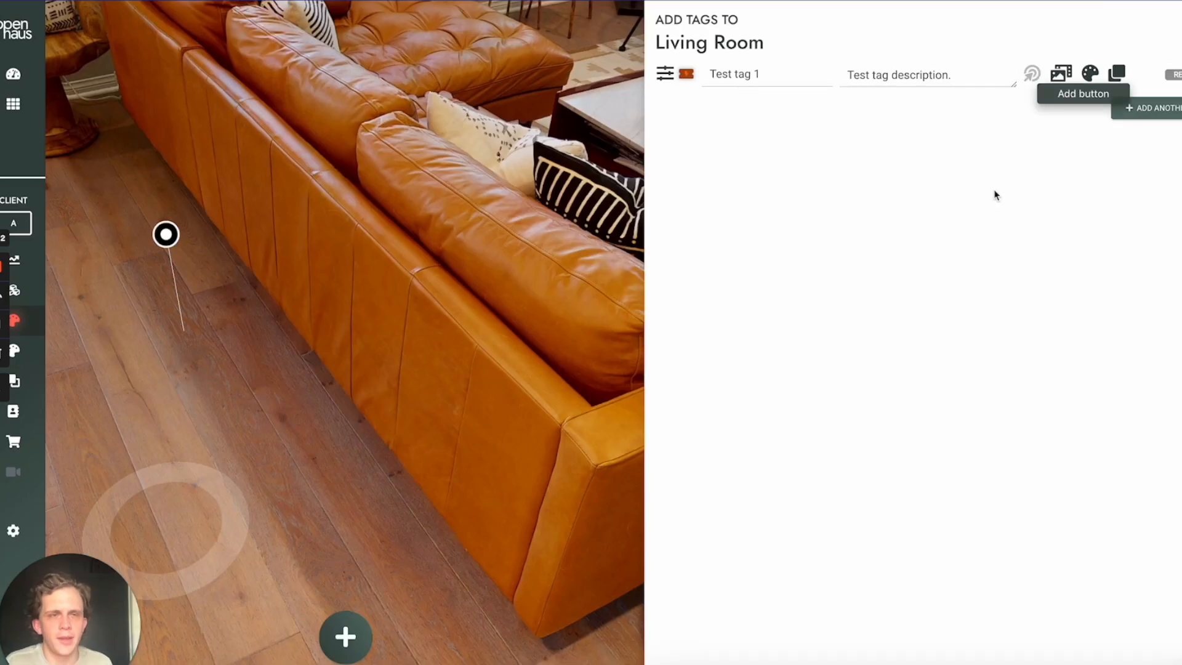
Add the image file 1_signature_mocks.png from Downloads as a media item on the tag
click(1060, 73)
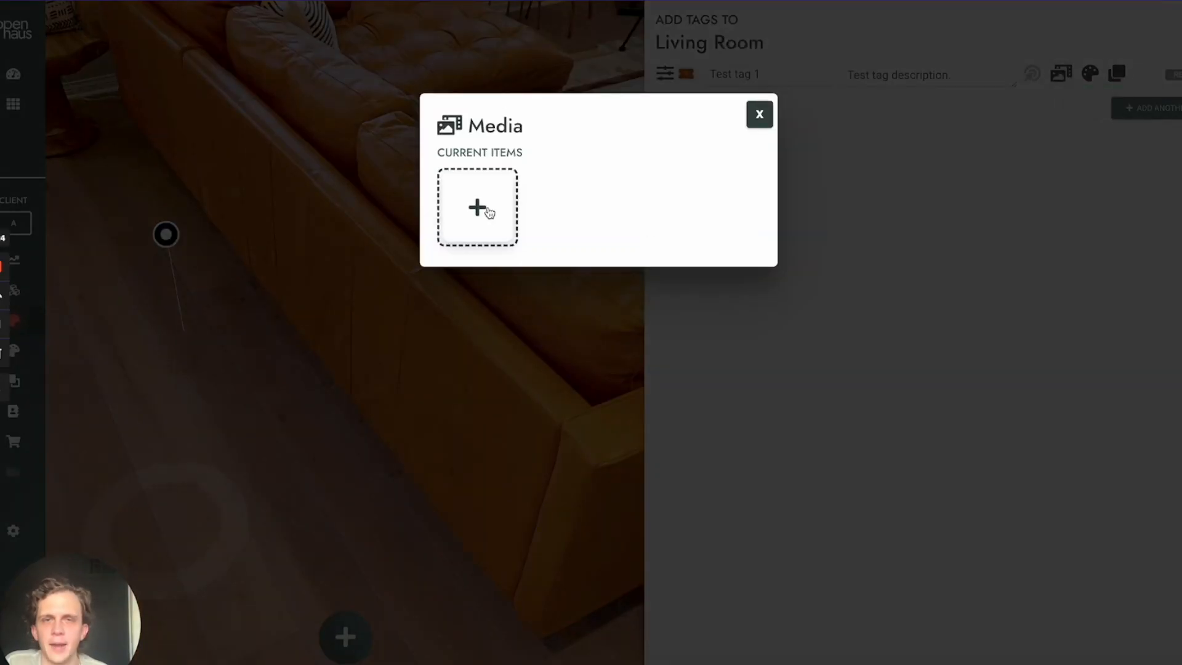
click(488, 210)
click(499, 155)
click(505, 174)
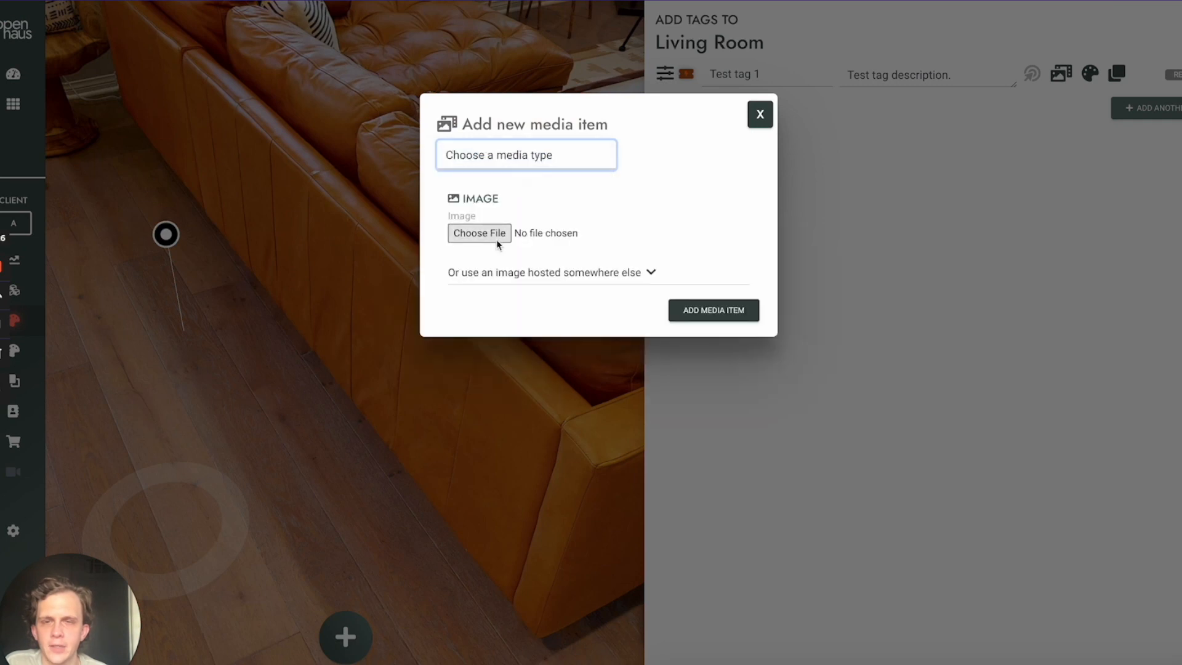
click(493, 234)
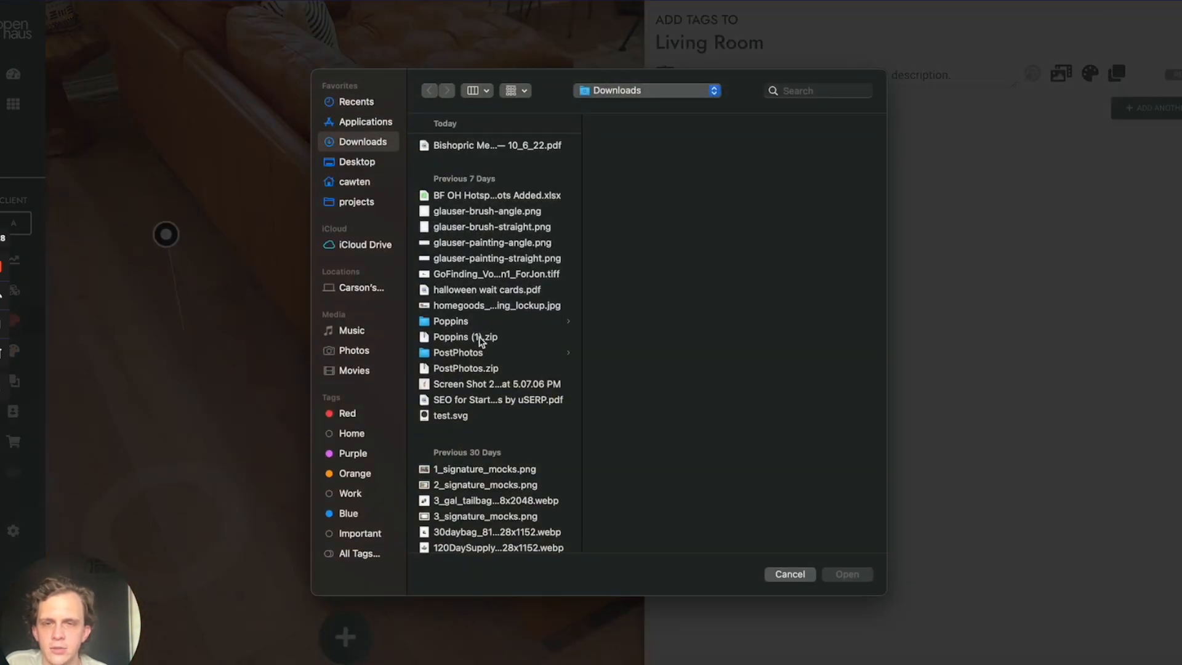
scroll(464, 425, down, 2)
scroll(464, 444, down, 10)
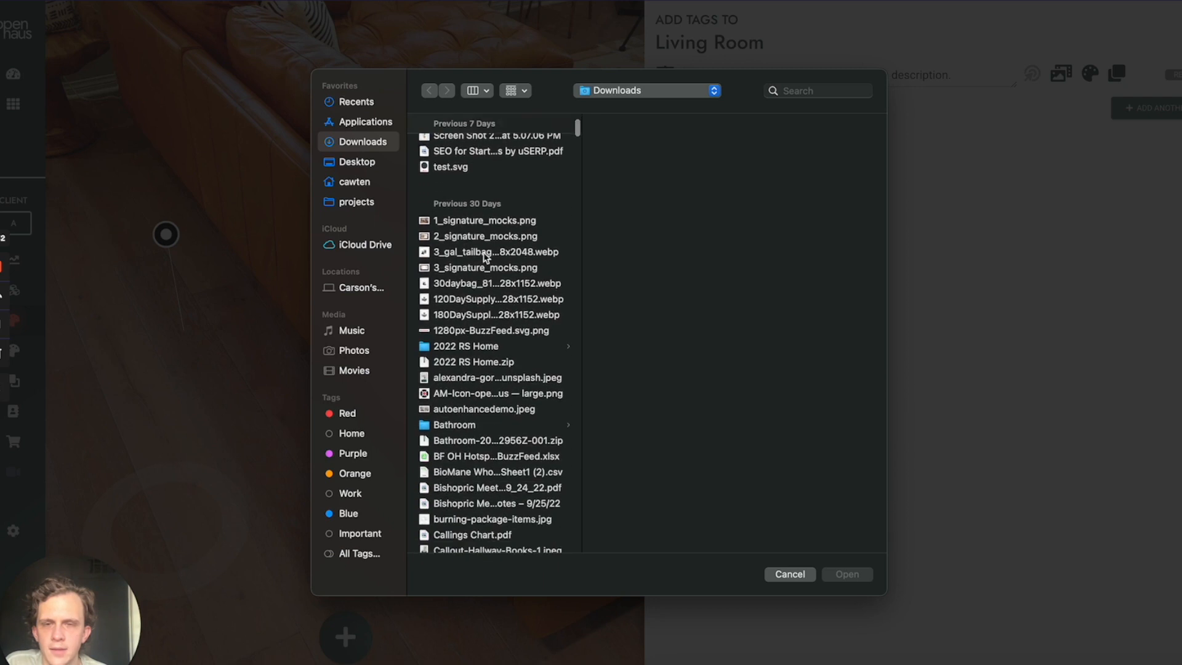
double_click(491, 227)
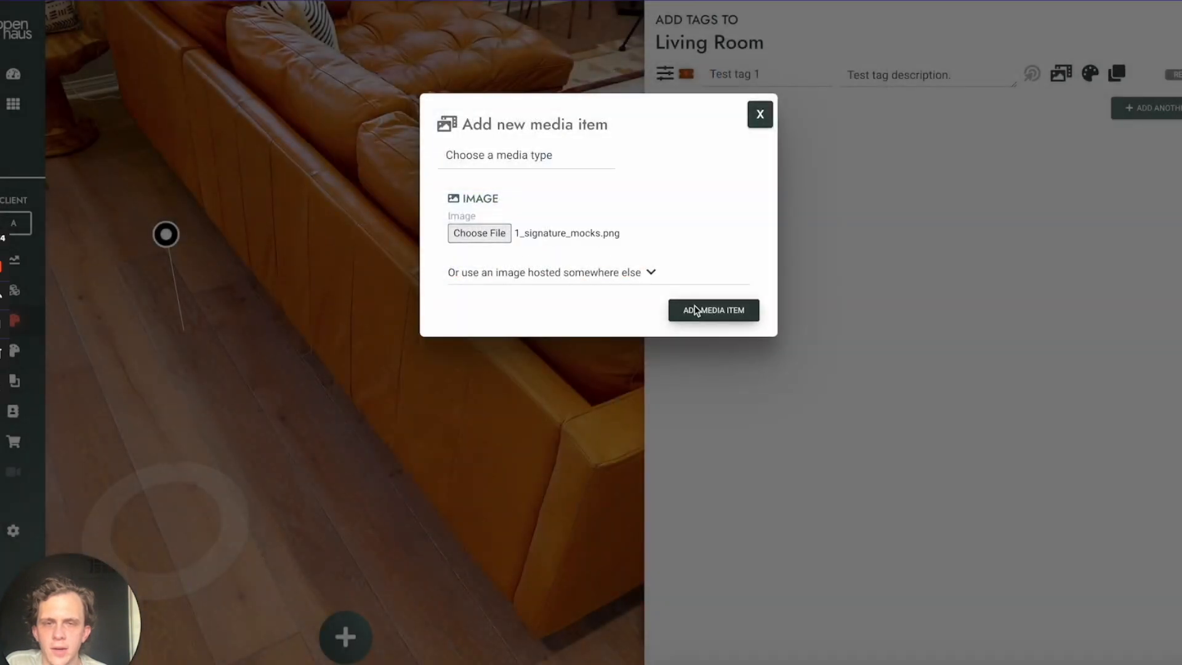
click(723, 310)
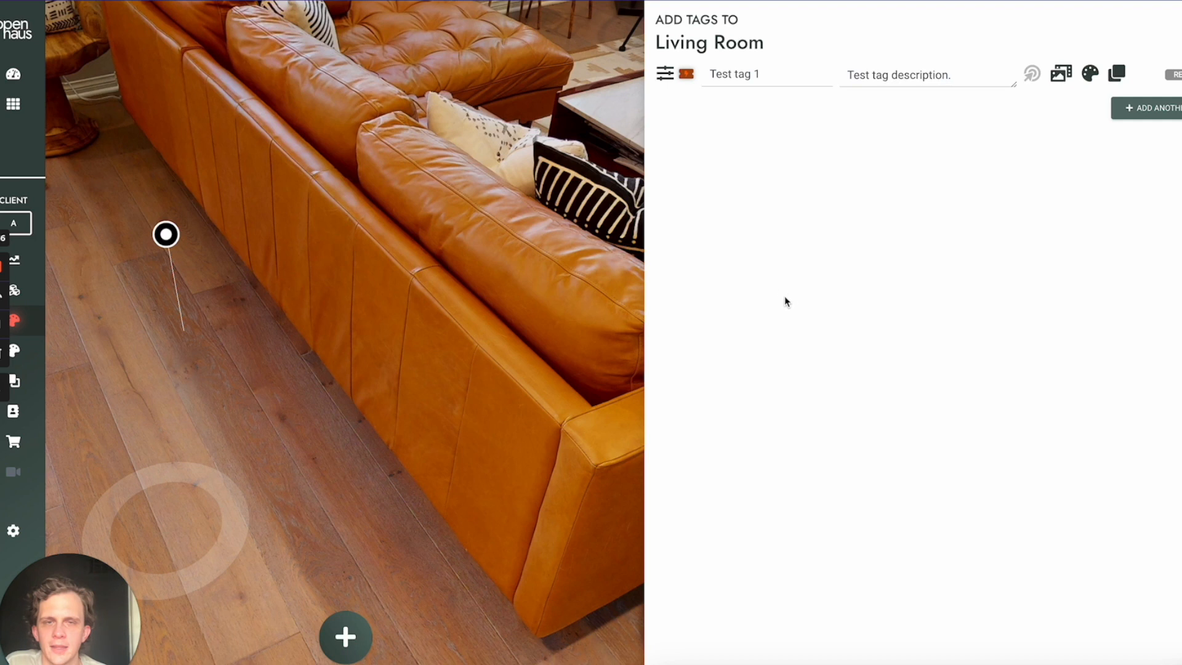
Set the tag's title to the Jost font at 50px and color it medium grey (RGB 135, 135, 135)
click(1090, 74)
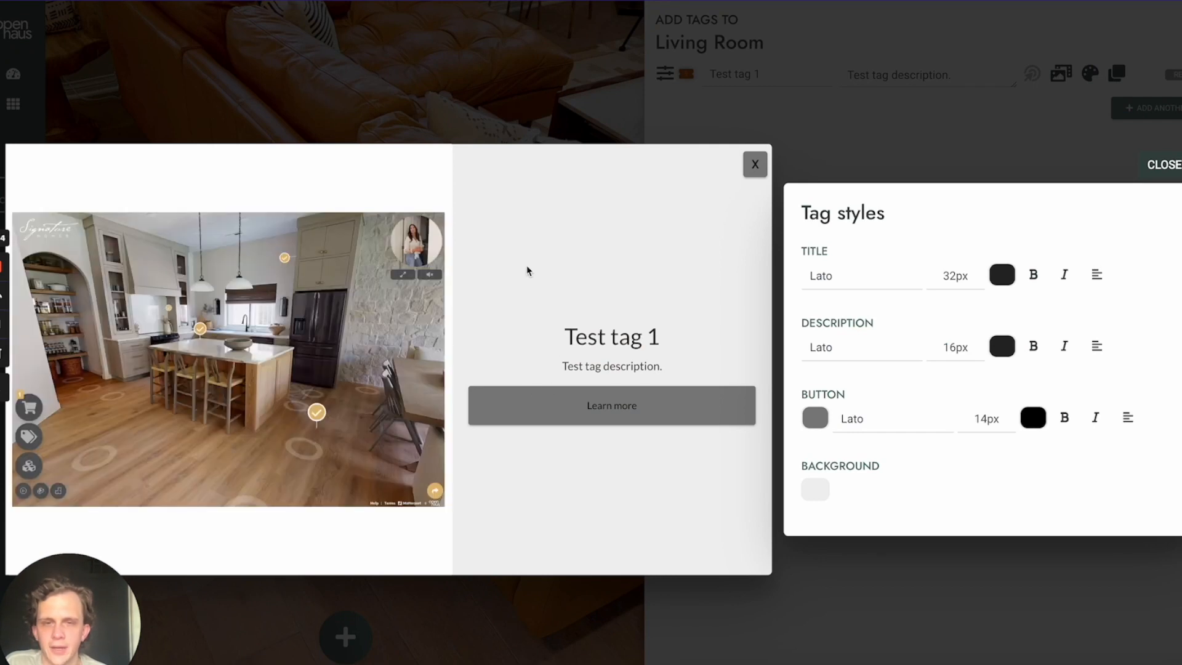
click(842, 279)
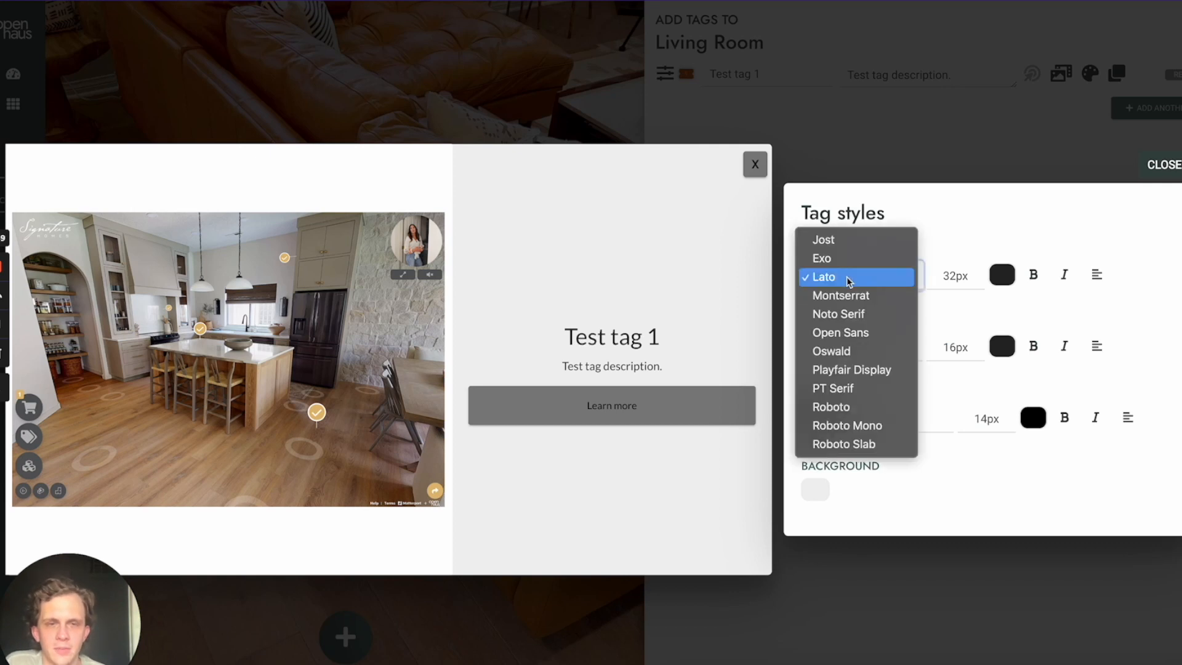
click(843, 241)
click(955, 276)
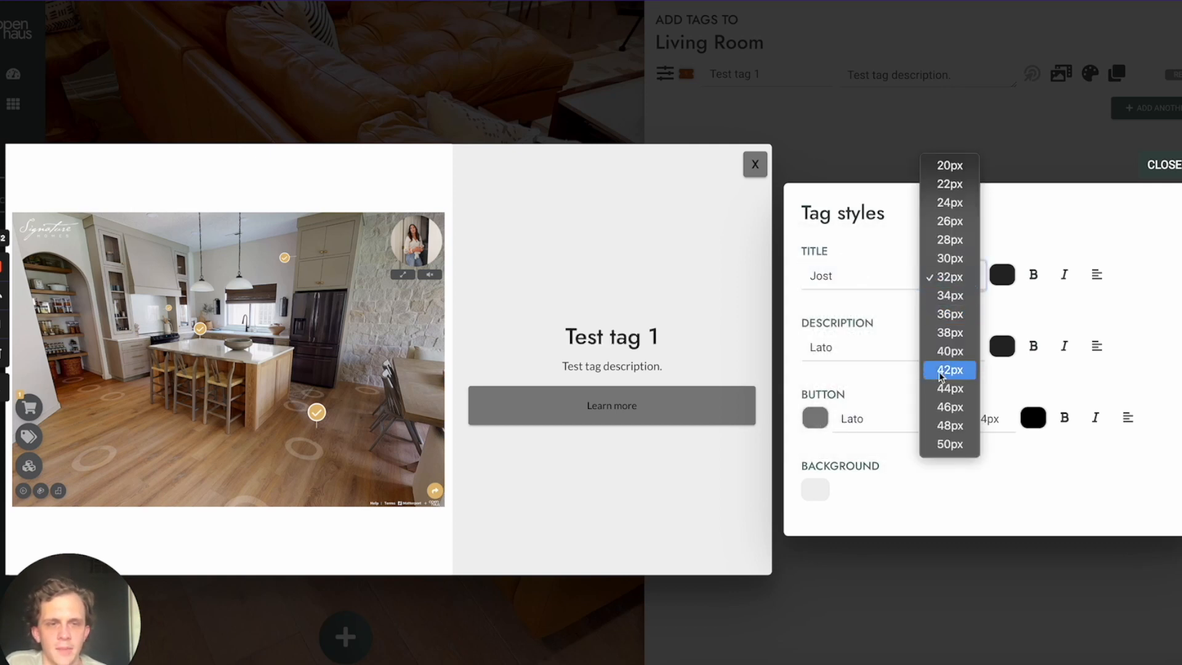
click(948, 440)
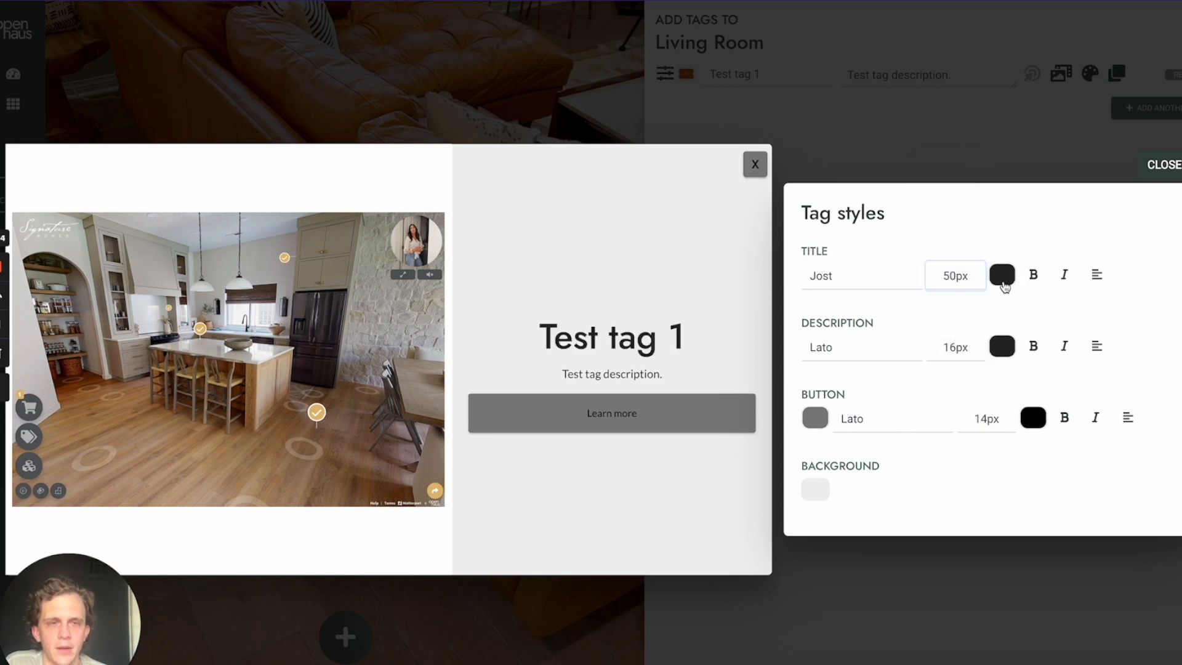
click(1001, 275)
click(1011, 326)
drag(1011, 327, 962, 334)
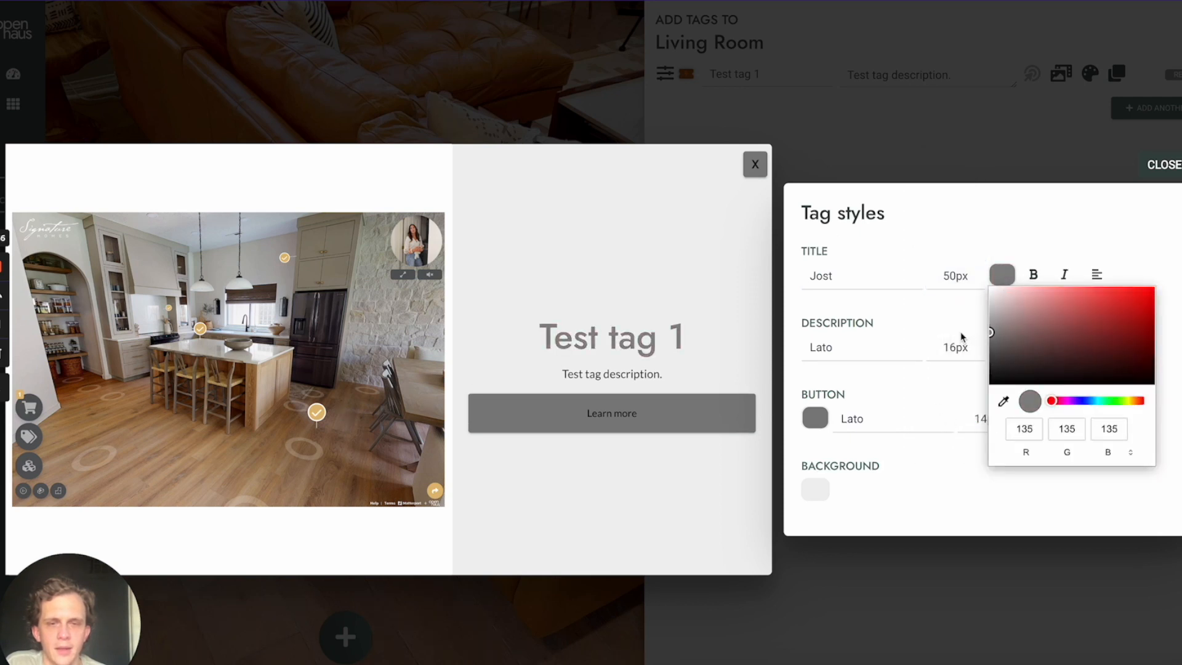
click(976, 278)
Make the tag's title bold and italic, and align it to the left
click(1034, 270)
click(1033, 274)
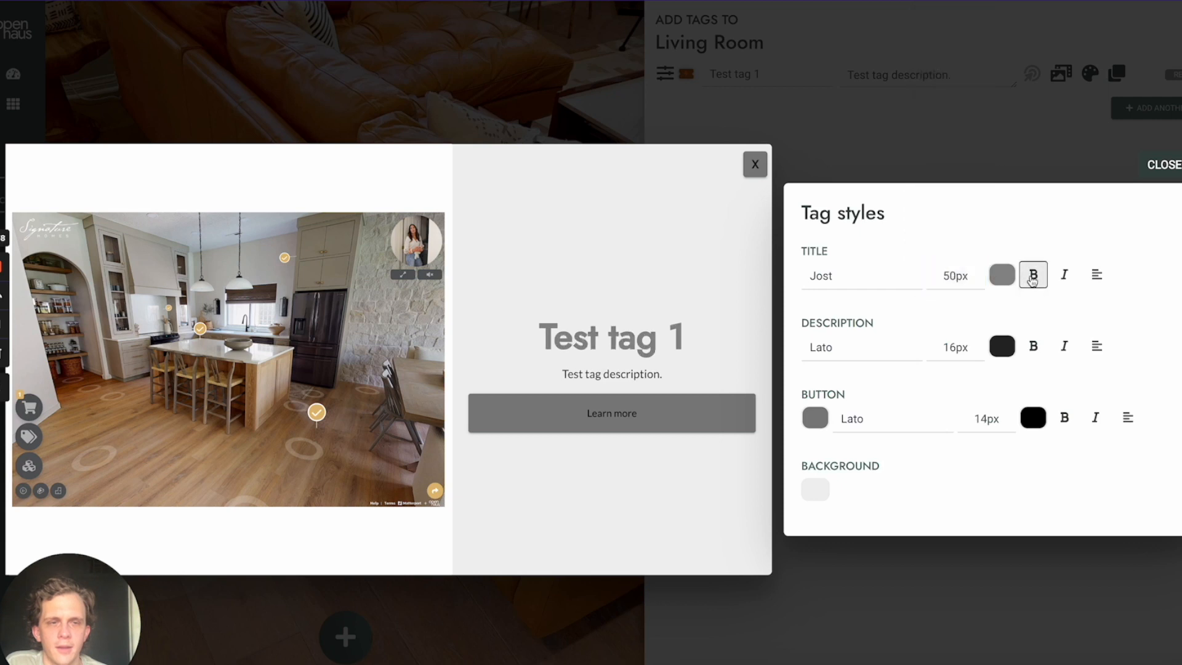
click(1064, 275)
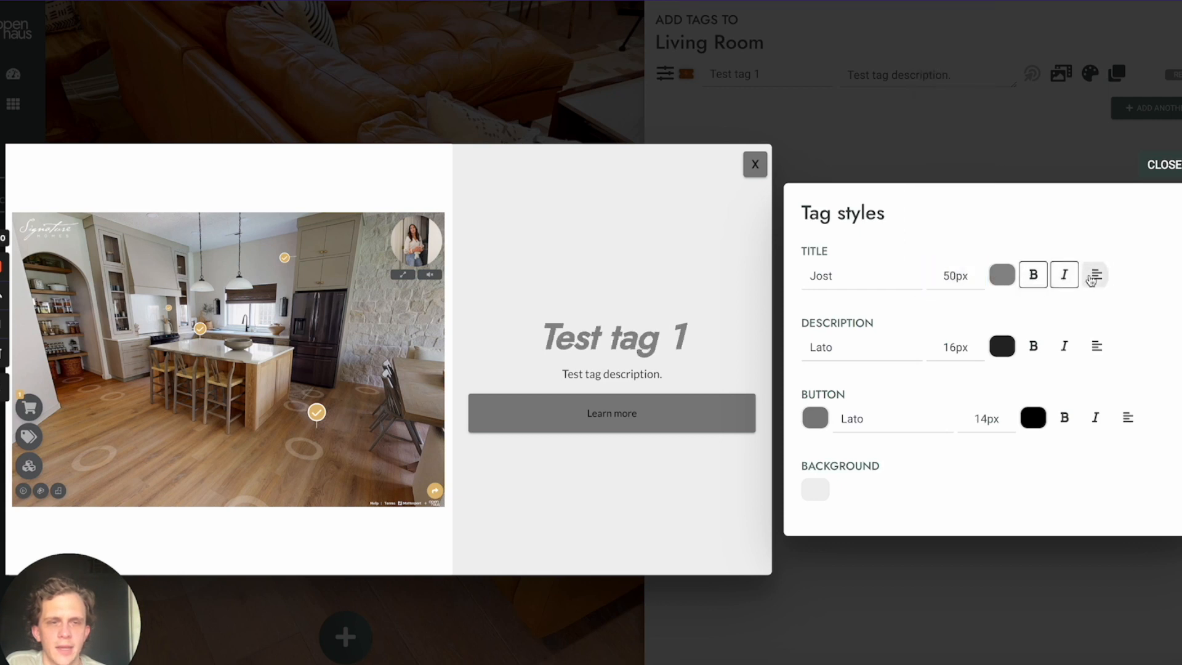
click(1096, 274)
click(1099, 306)
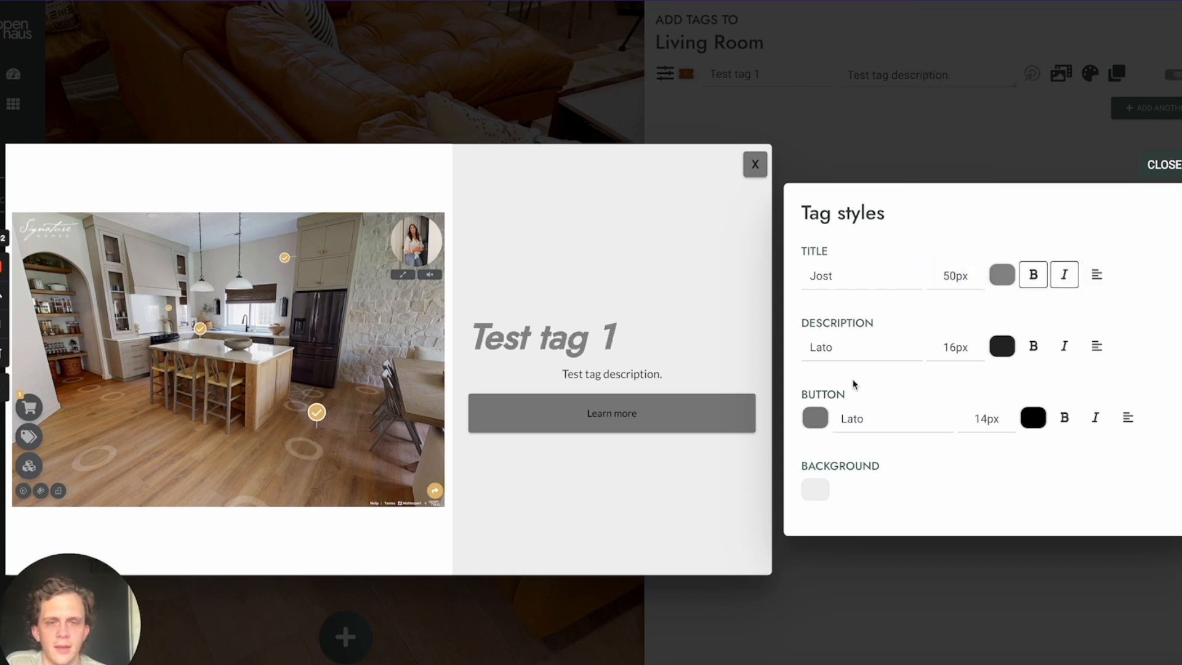
Set the tag description's font to Roboto at 12px
click(860, 354)
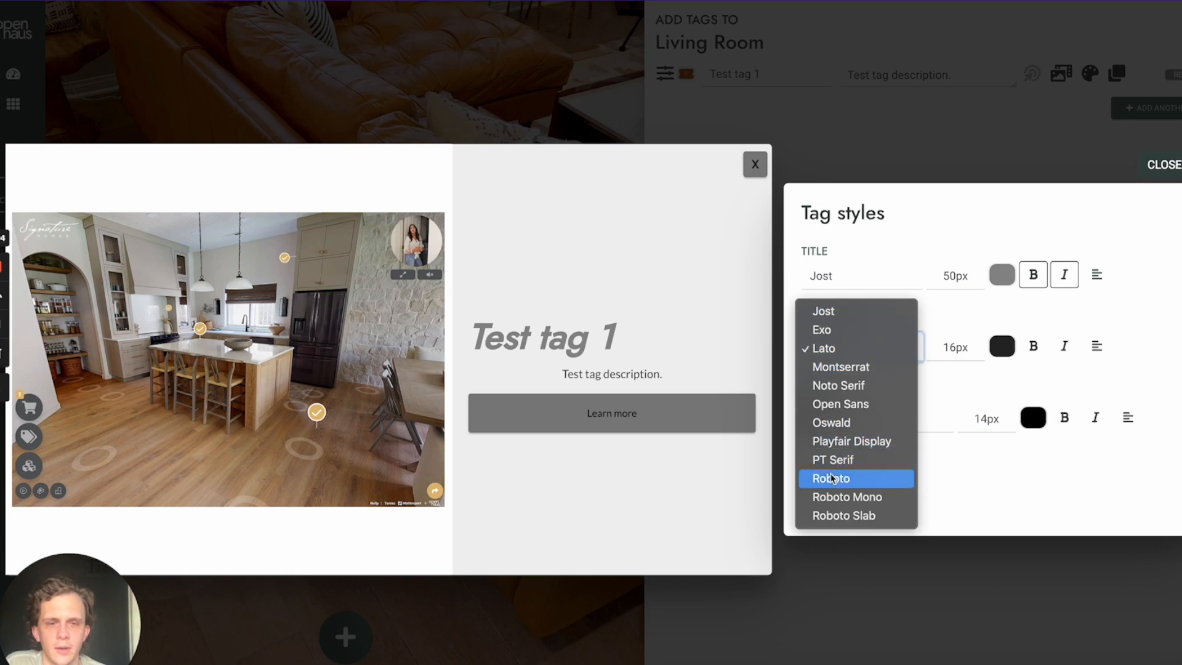
click(831, 478)
click(974, 346)
click(975, 312)
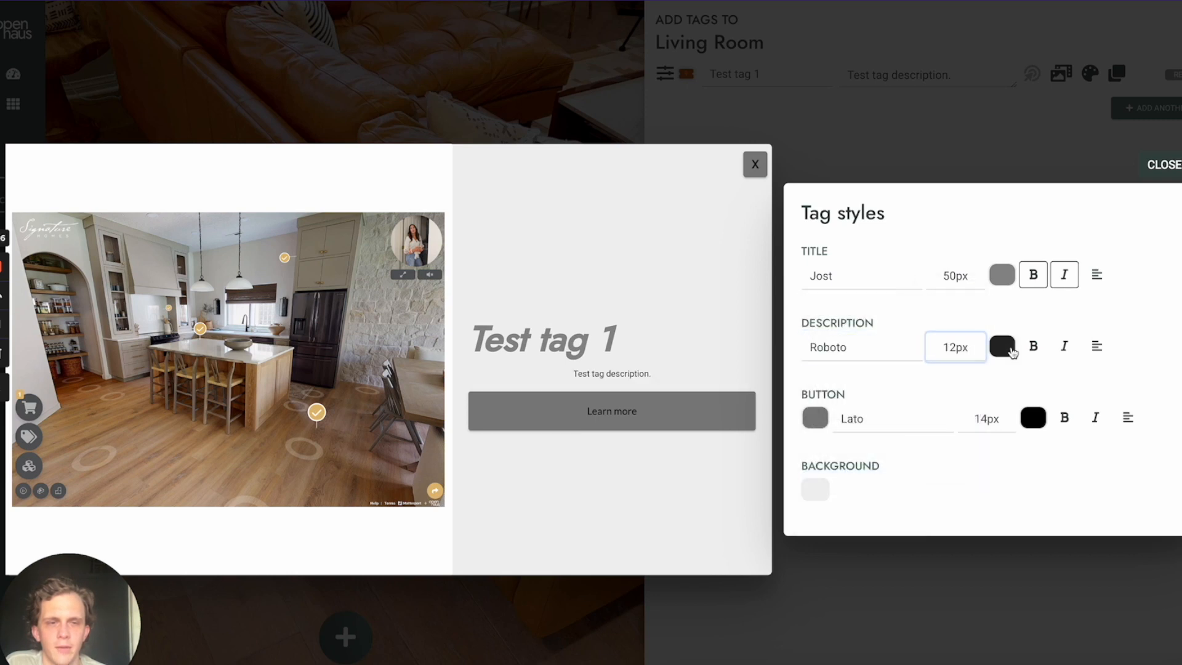
Change the description's text color to dark grey (RGB 59, 59, 59)
click(1002, 346)
click(978, 421)
click(1002, 346)
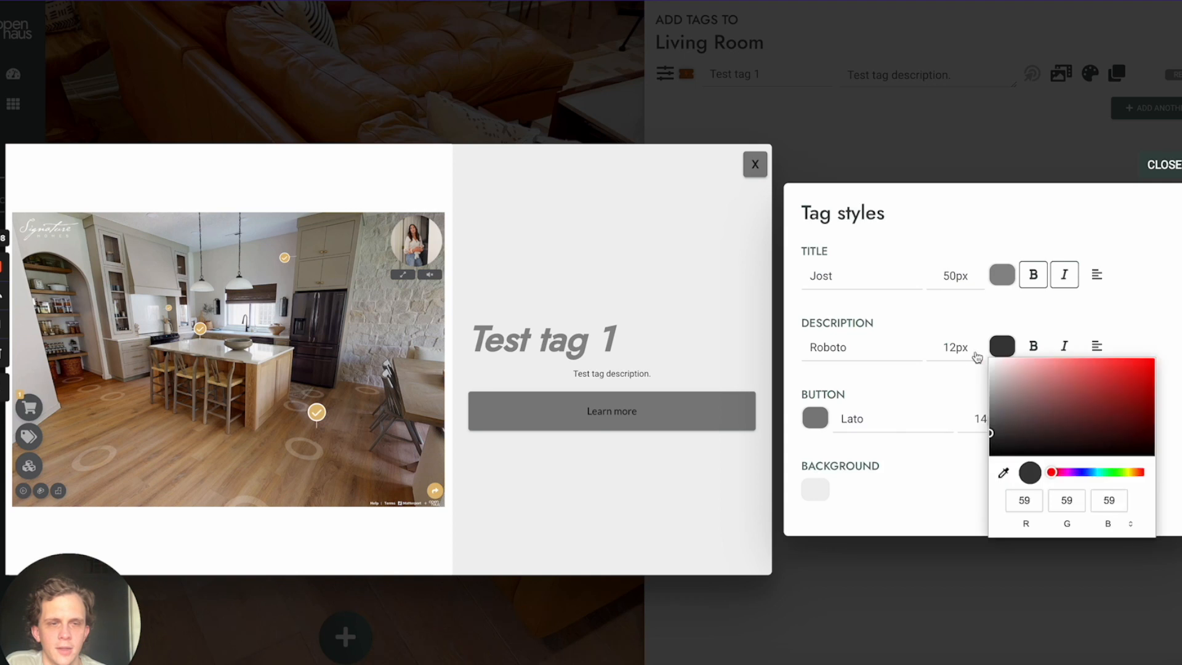
Enlarge the tag description to 26px and align it to the left
click(960, 348)
click(935, 480)
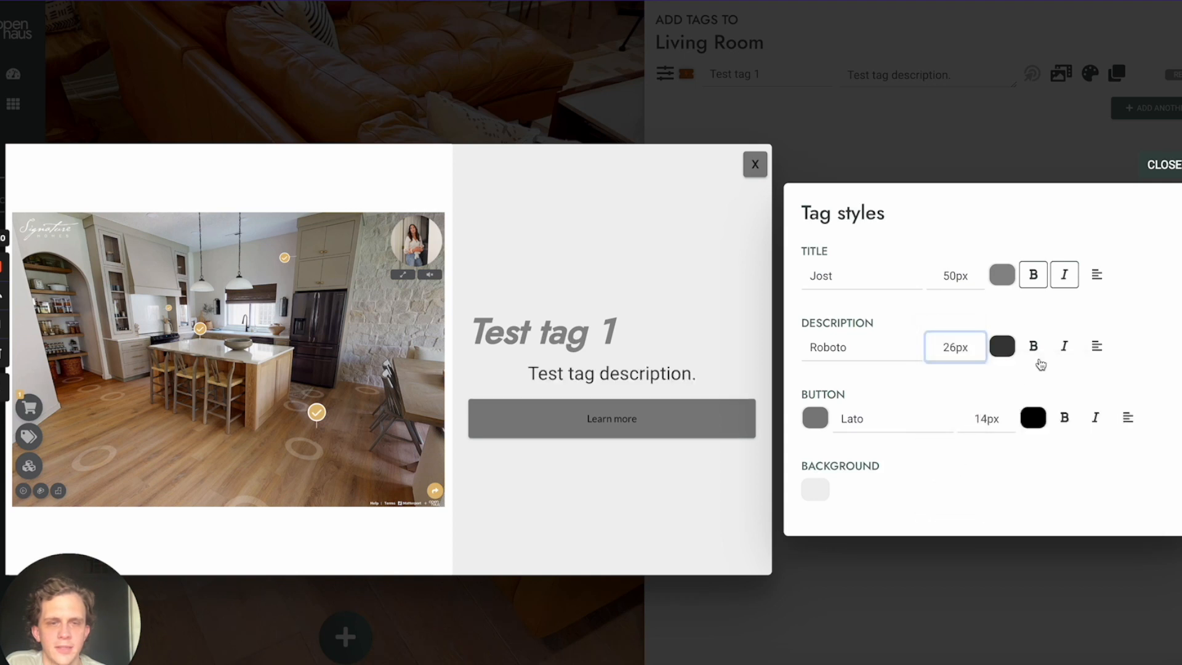
click(1096, 346)
click(1096, 377)
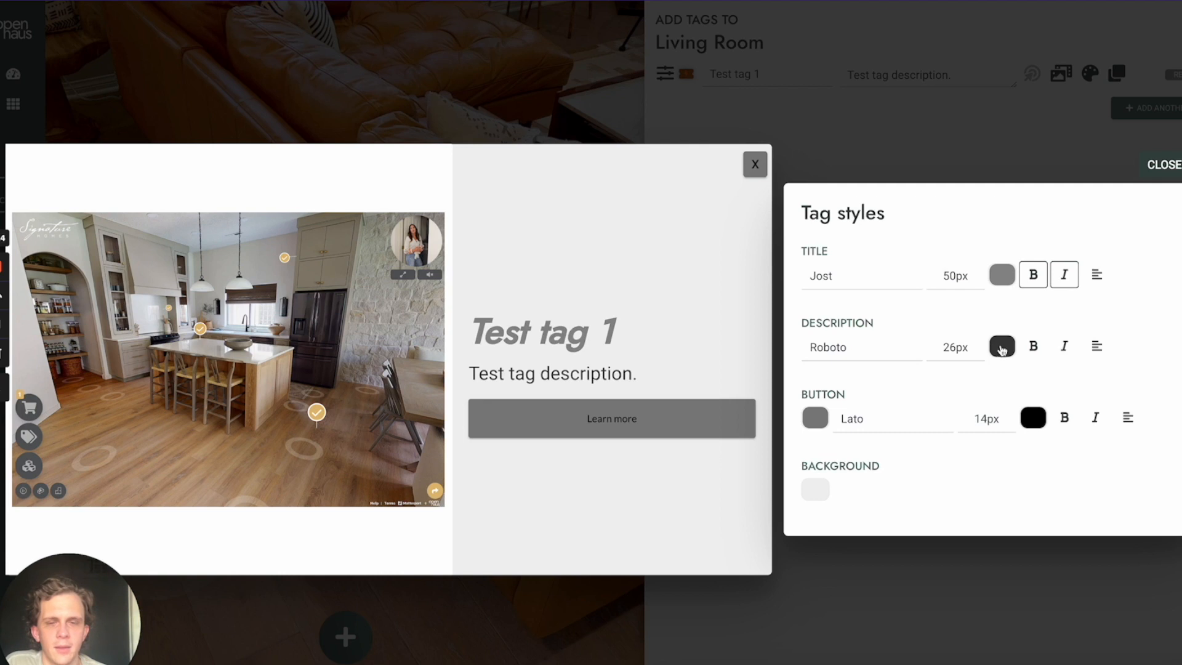
Color the tag's description text bright red
click(1002, 348)
drag(1047, 390, 1160, 359)
click(968, 315)
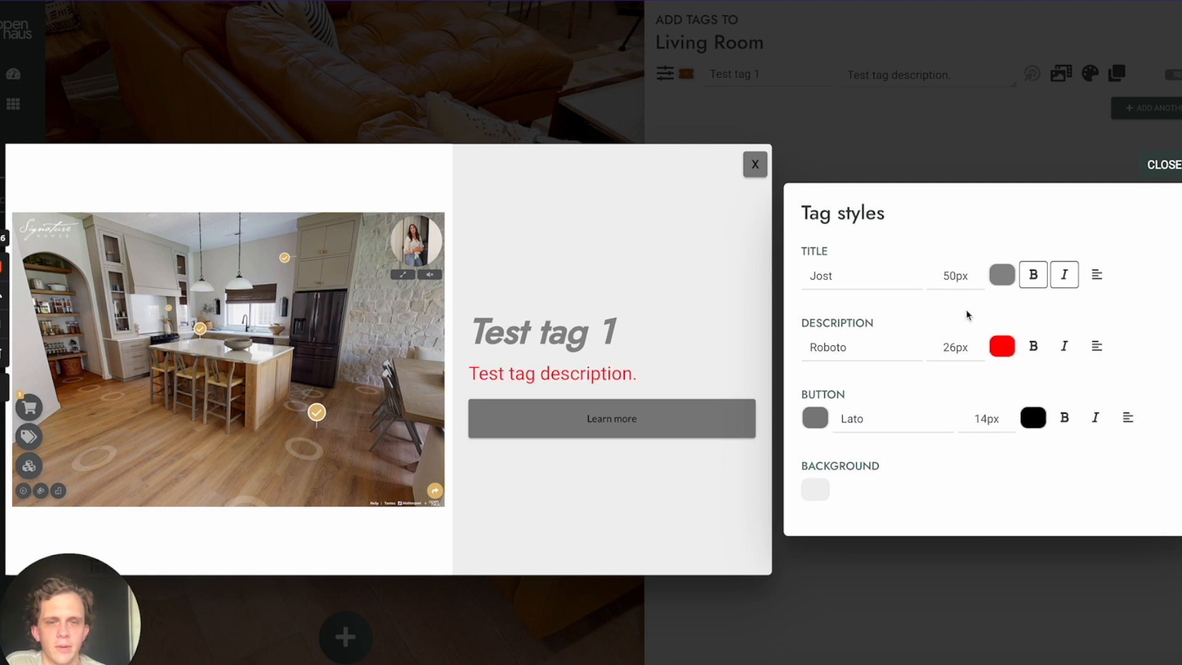
Set the Learn more button's font to Oswald and its fill color to black
click(852, 424)
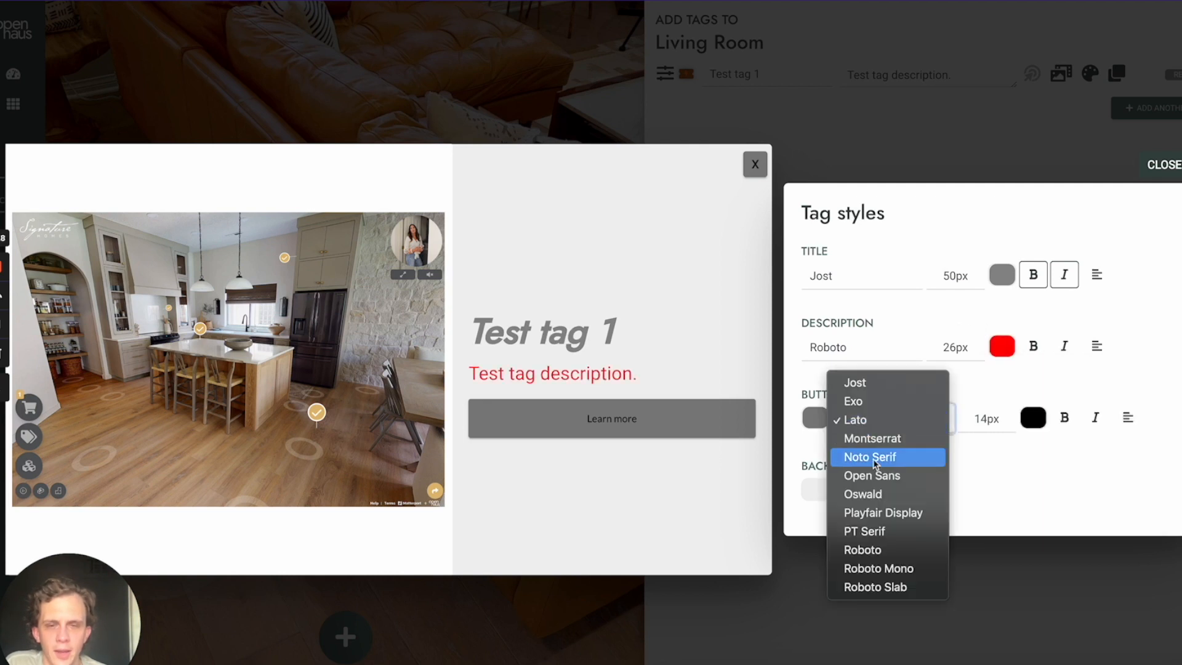
click(874, 496)
click(815, 418)
click(806, 526)
click(726, 601)
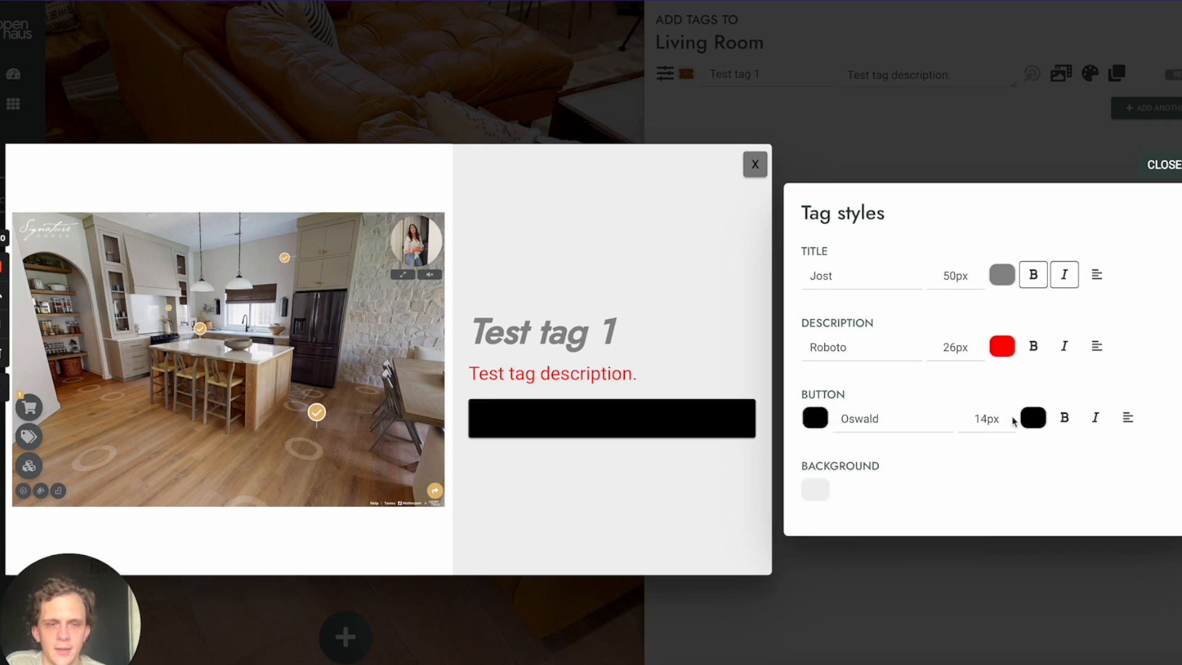
Color the Learn more button's text white and make it bold at 24px
click(1028, 417)
click(1021, 432)
click(986, 419)
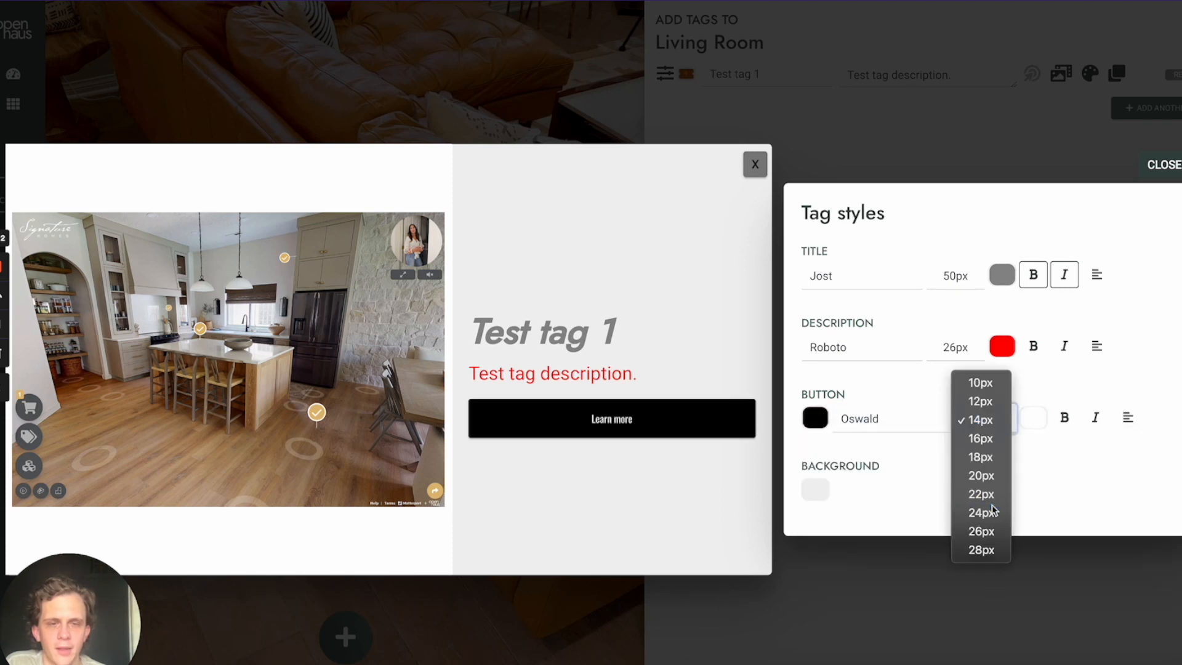
click(981, 507)
click(1064, 418)
Change the tag's background color to white and close the tag styles
click(819, 492)
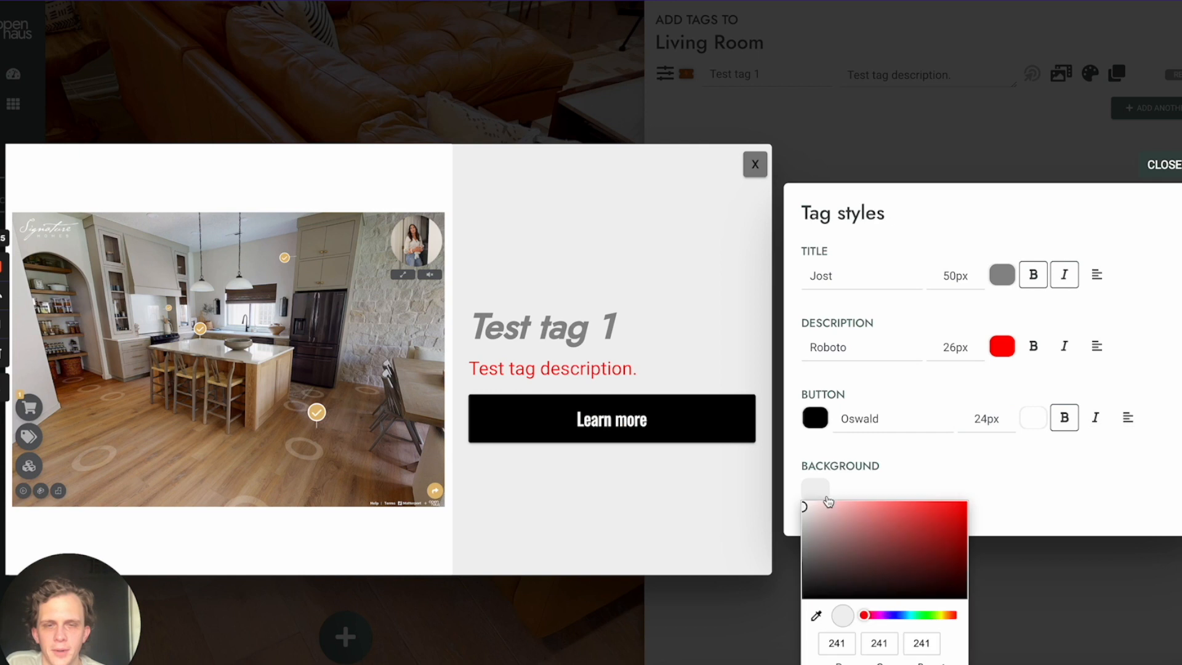
click(856, 579)
drag(857, 579, 641, 482)
click(641, 482)
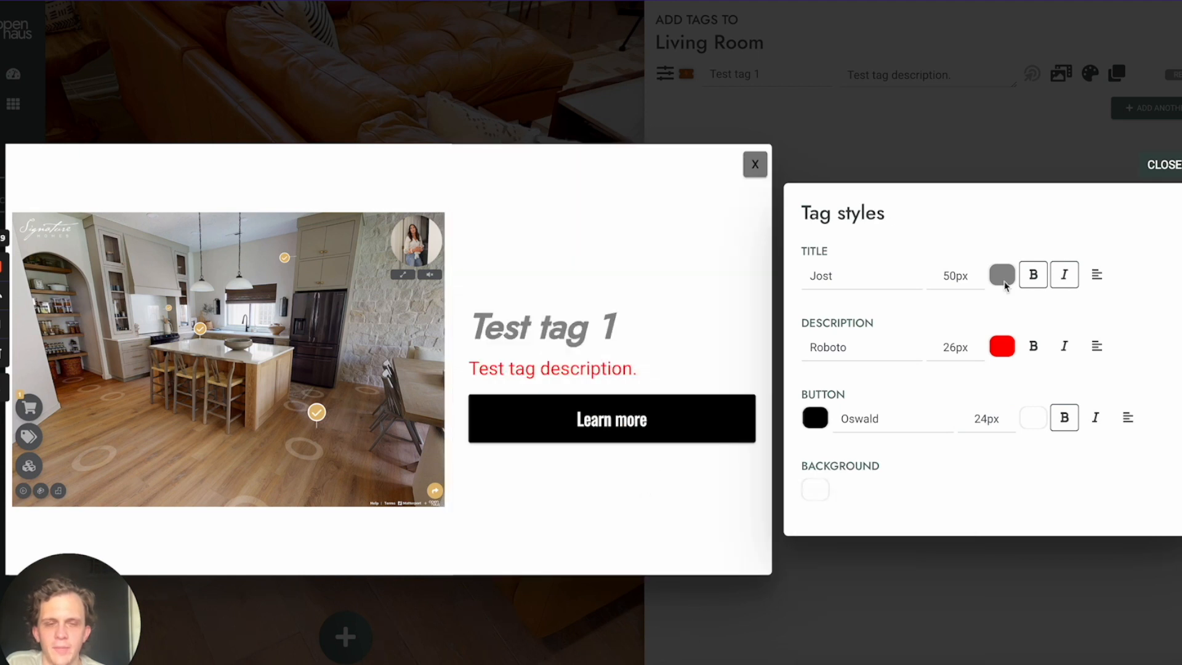
click(1162, 165)
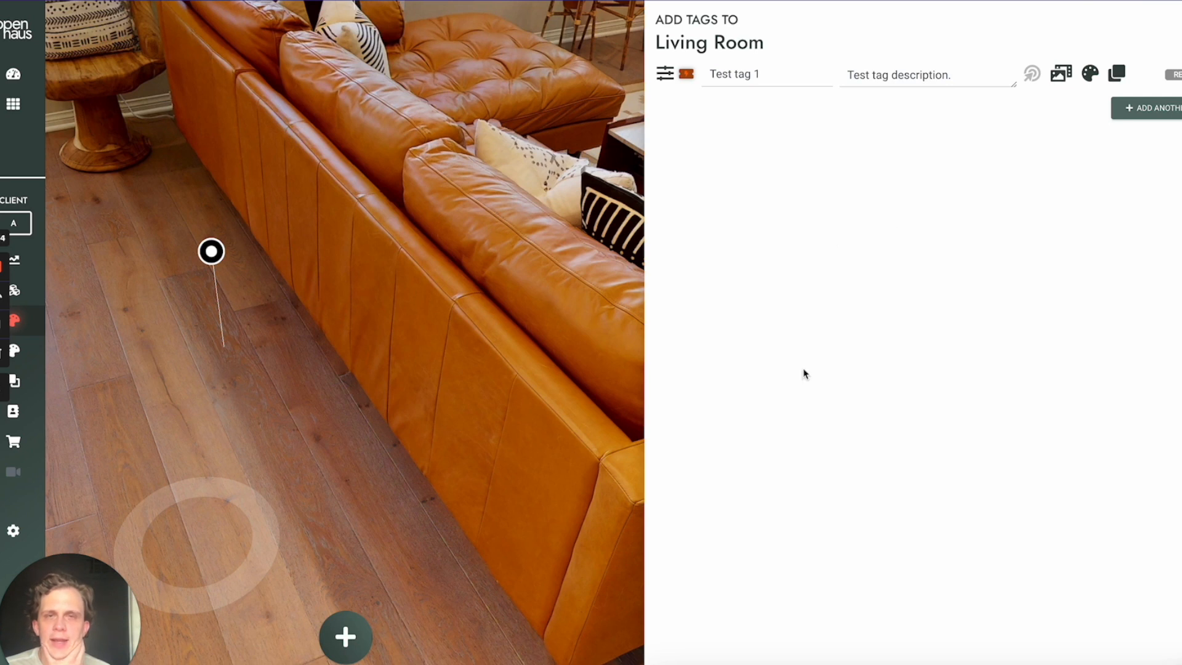
Place a new blank tag on the back of the orange leather sofa, view it up close, and delete it
click(345, 636)
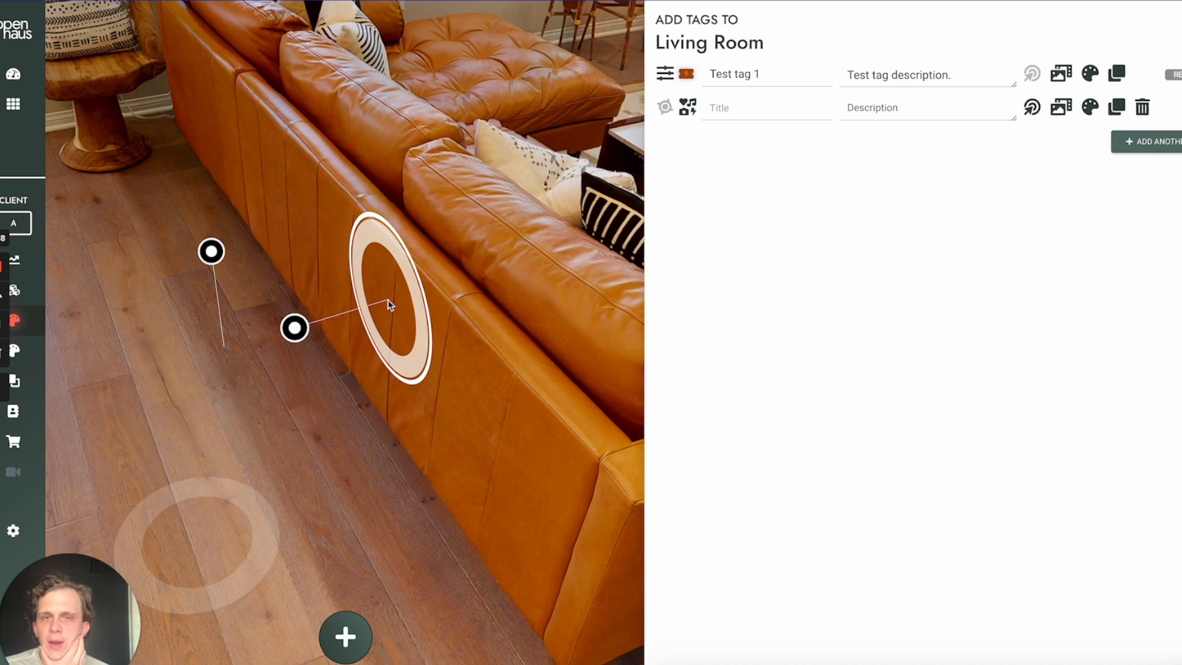
click(389, 303)
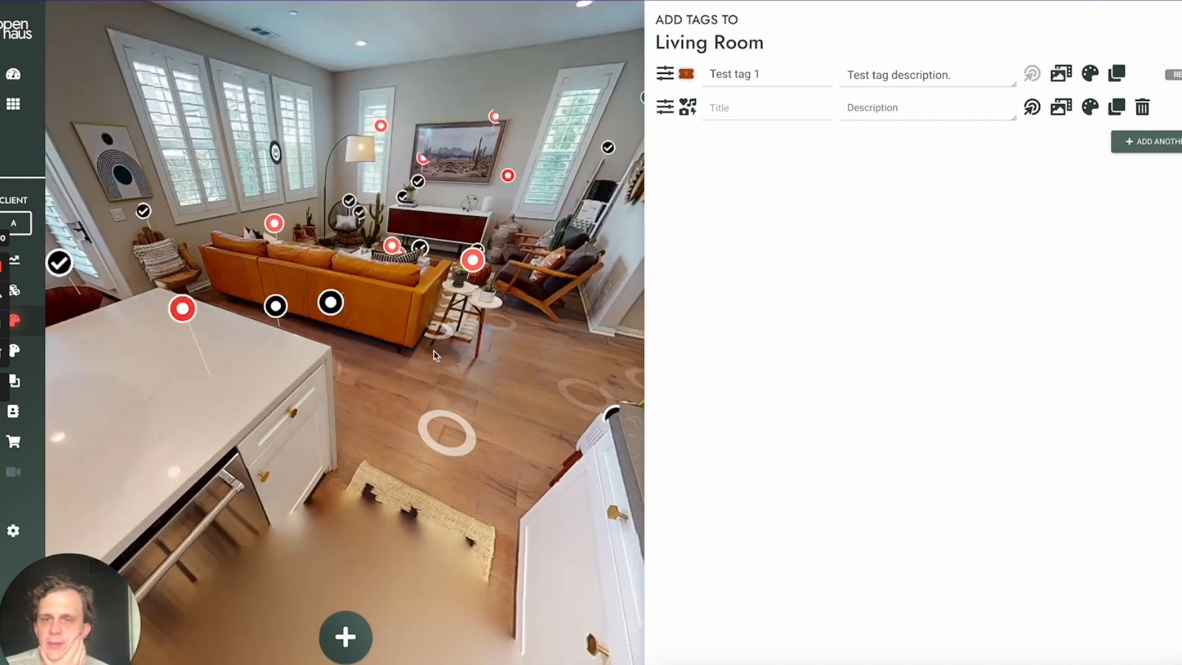
click(435, 356)
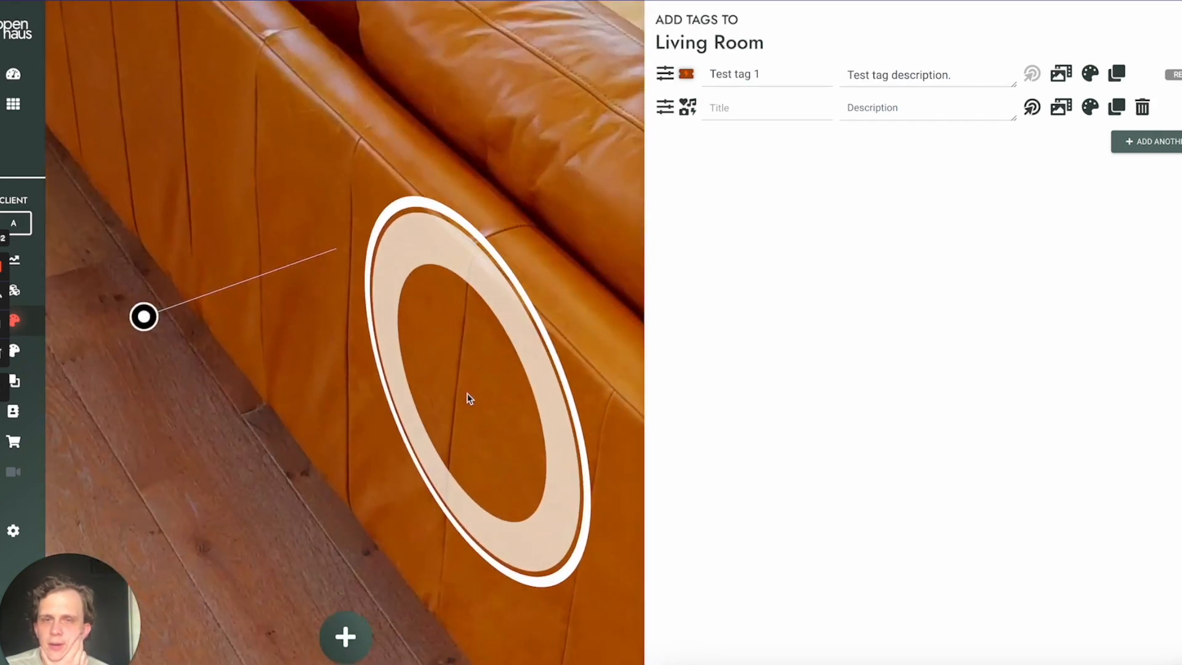
scroll(468, 399, down, 10)
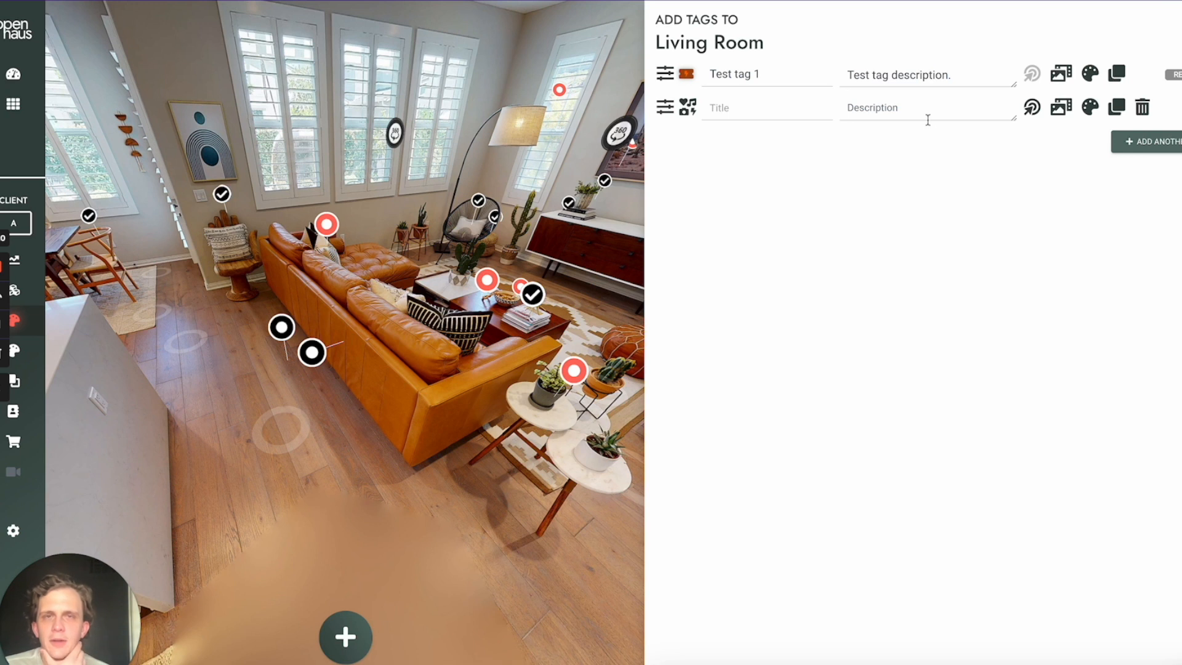
click(1143, 109)
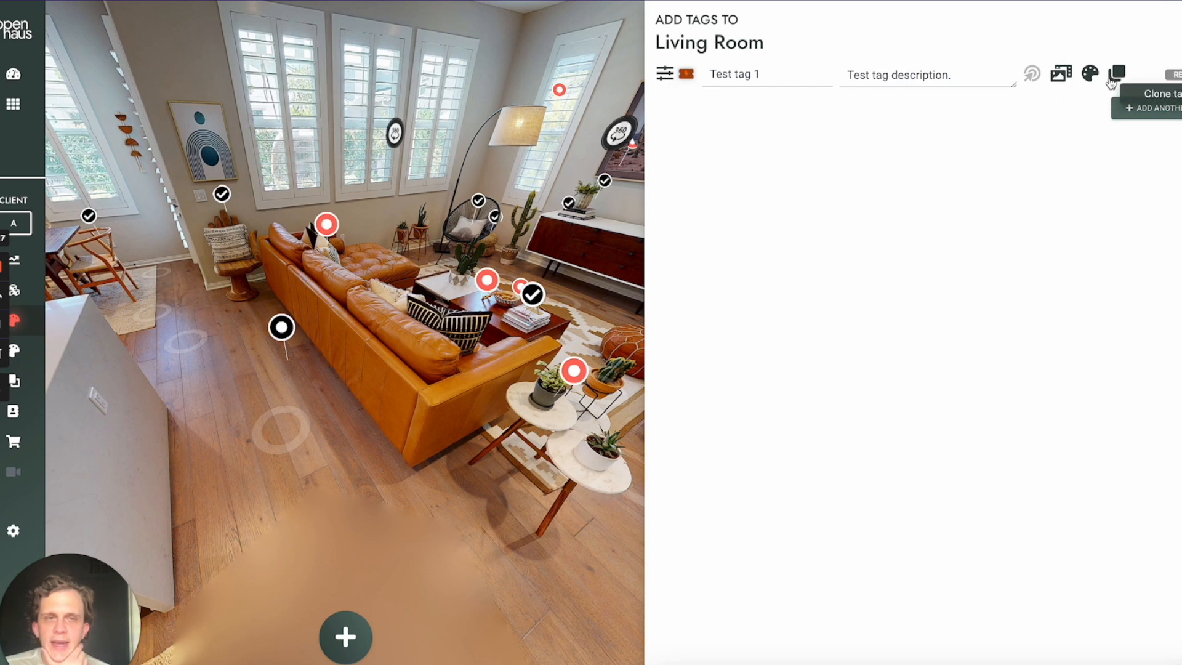
Clone Test tag 1 and place the copy on the side of the kitchen island
click(1113, 75)
click(665, 107)
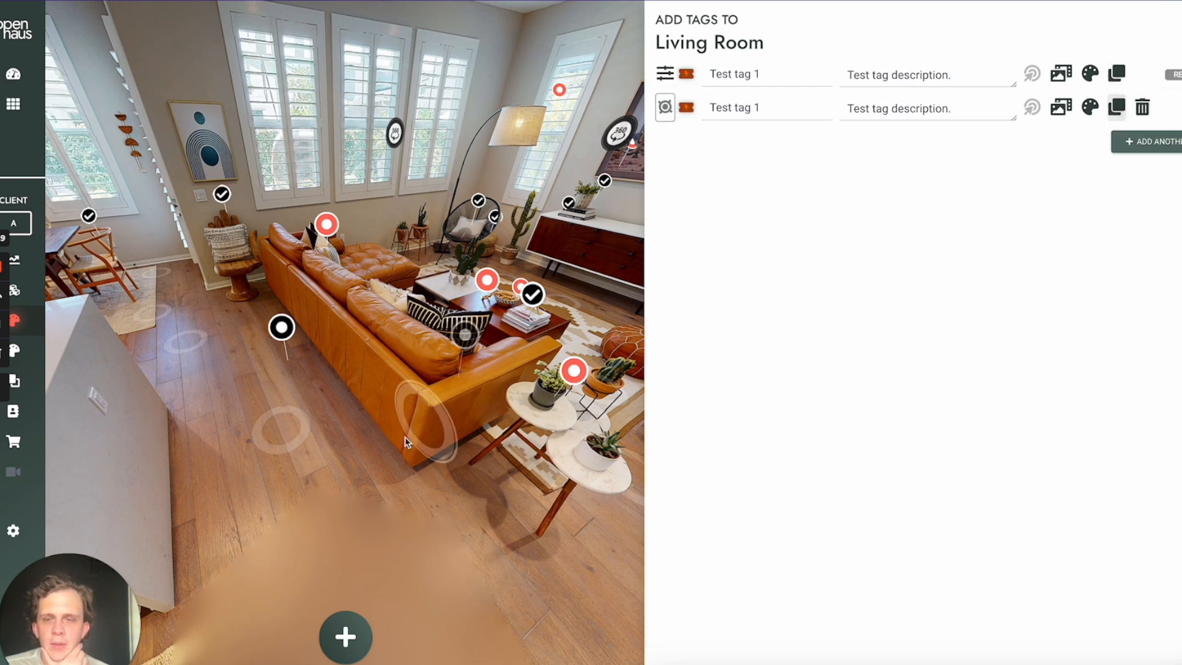
click(99, 370)
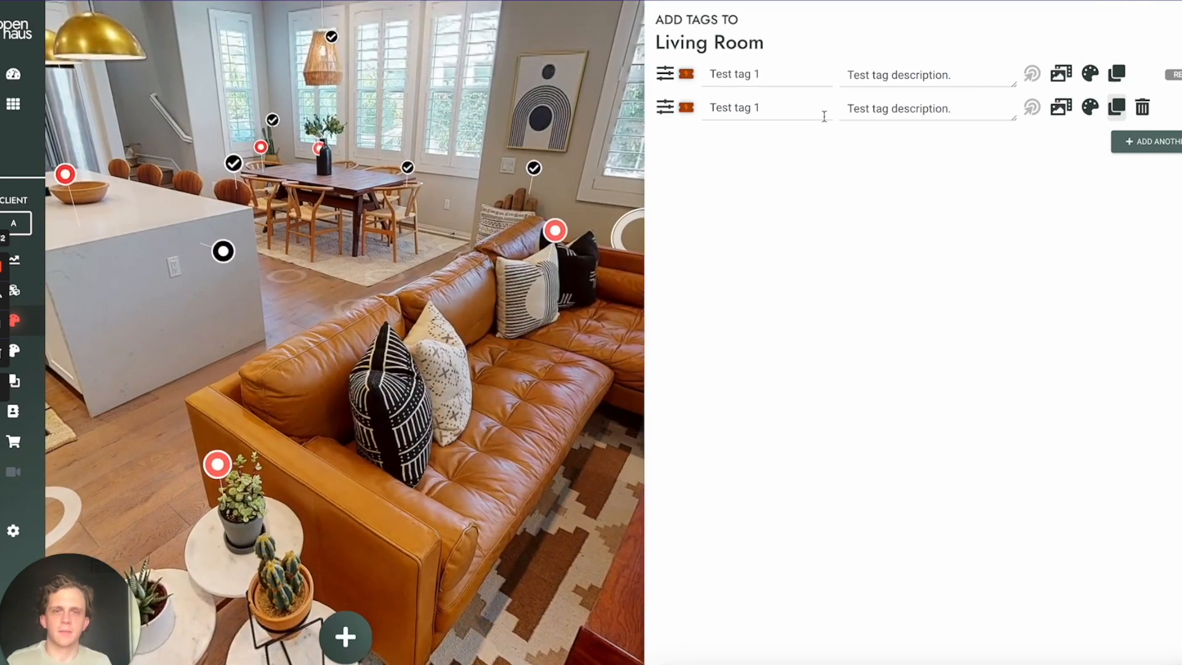
Rename the cloned tag as "Test tag 2" and go through its placement settings
click(785, 101)
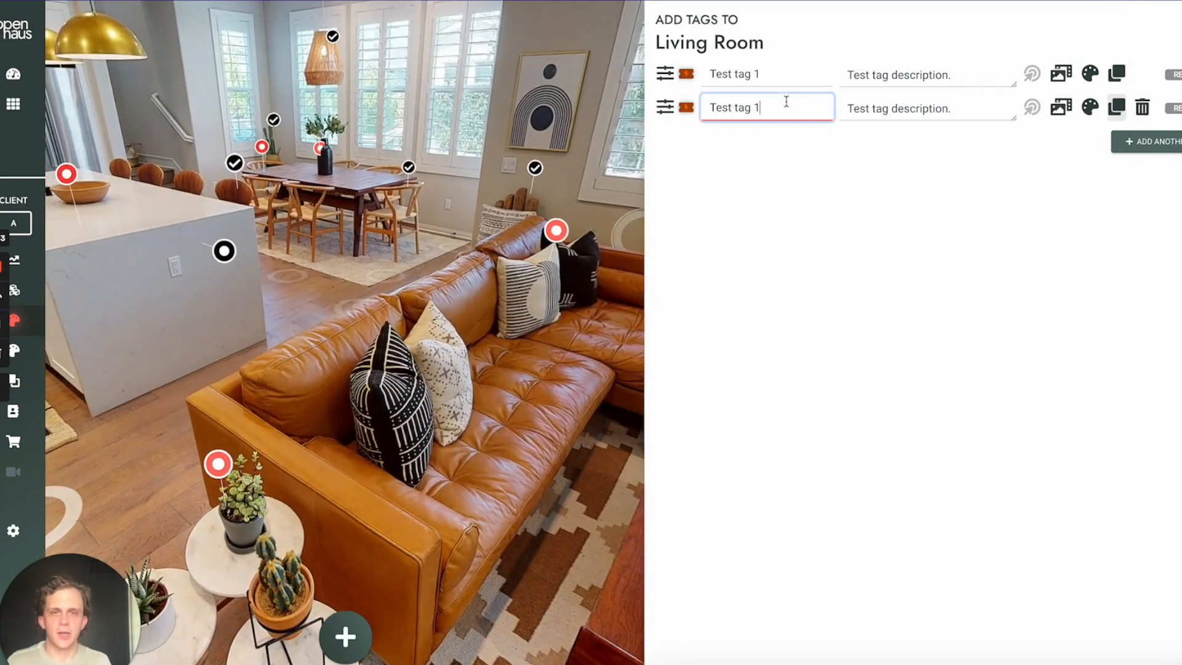
click(786, 285)
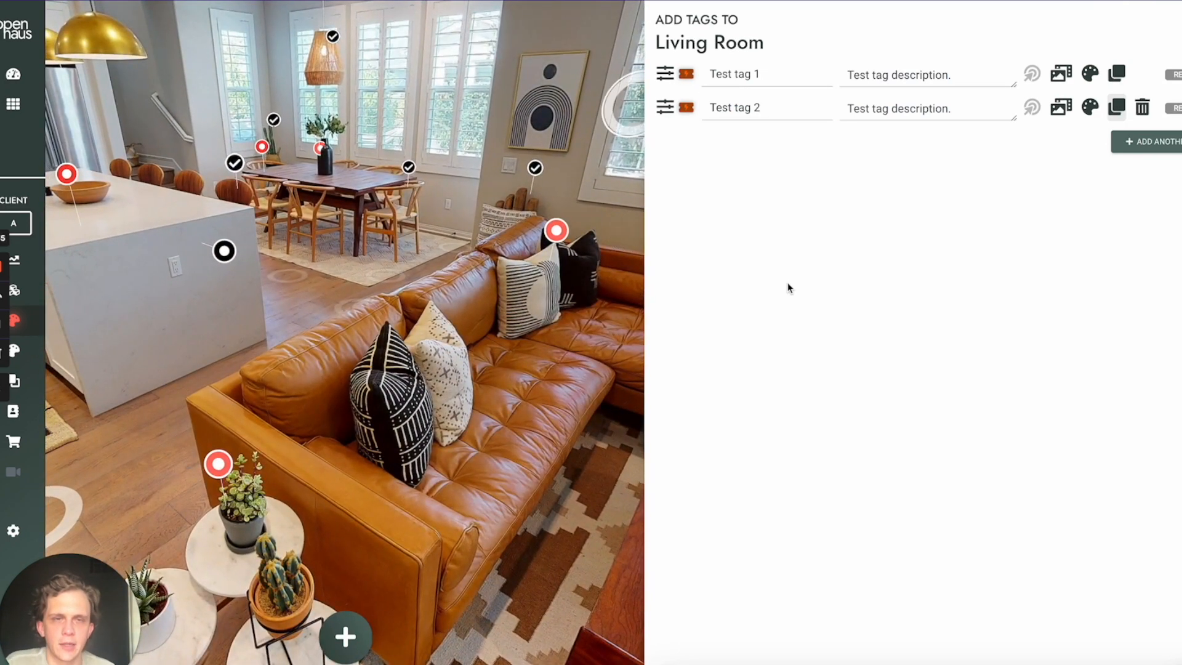
click(666, 106)
click(866, 251)
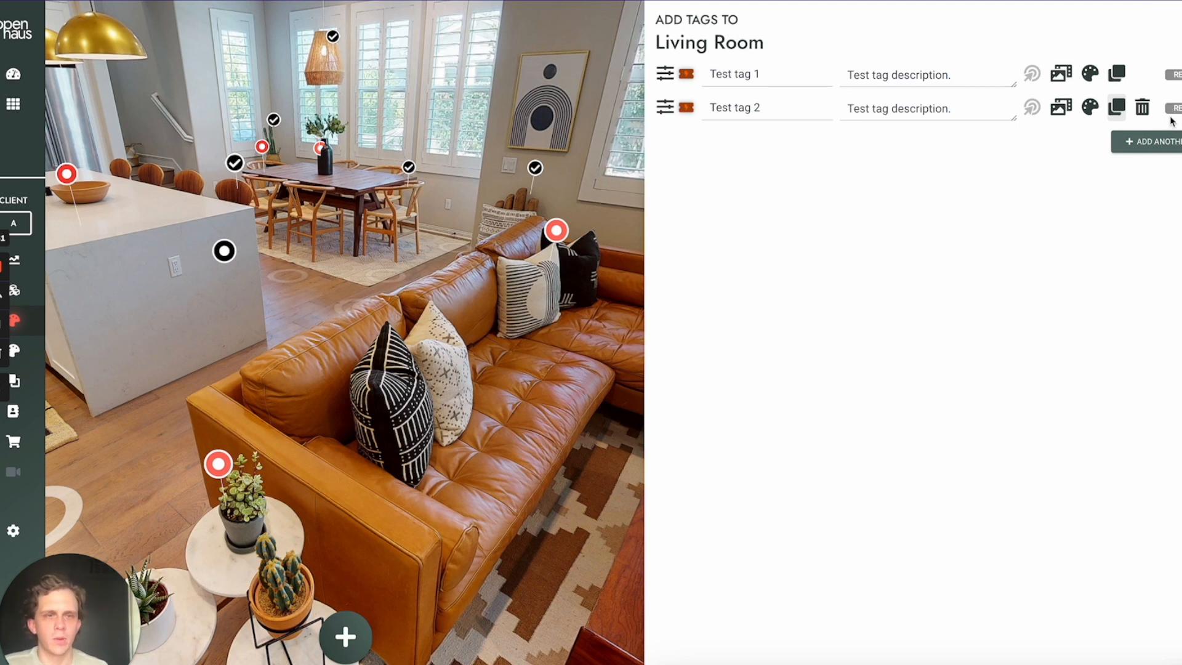
Add another tag to the Living Room and start creating a new custom icon for it
click(1159, 142)
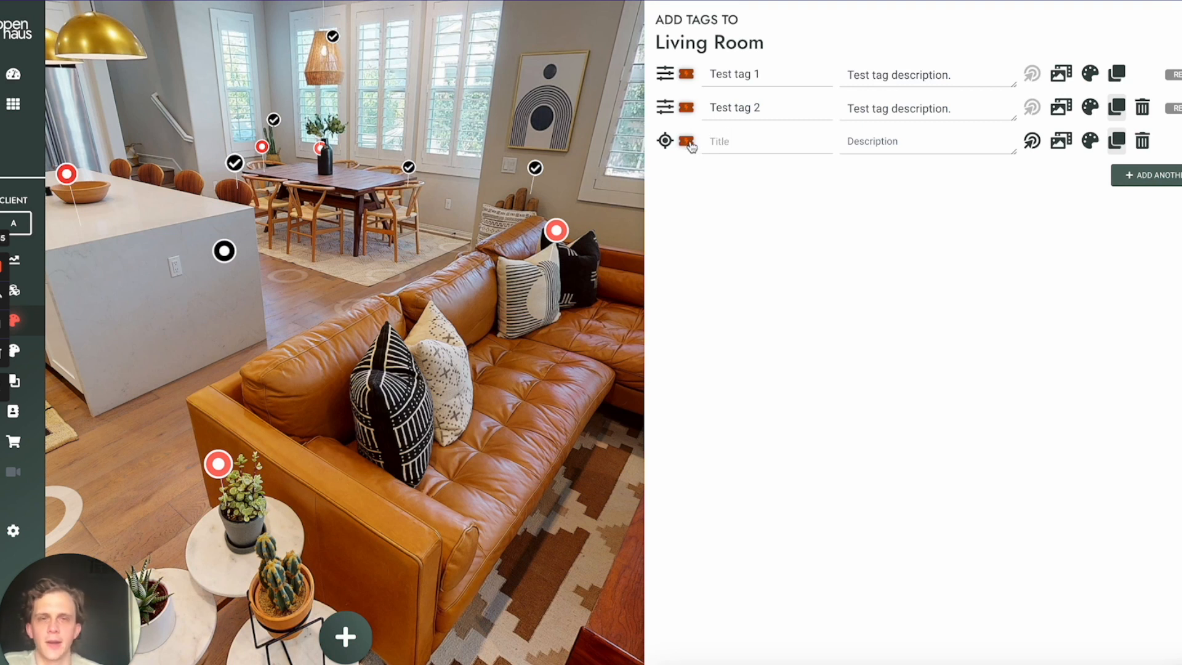
click(688, 143)
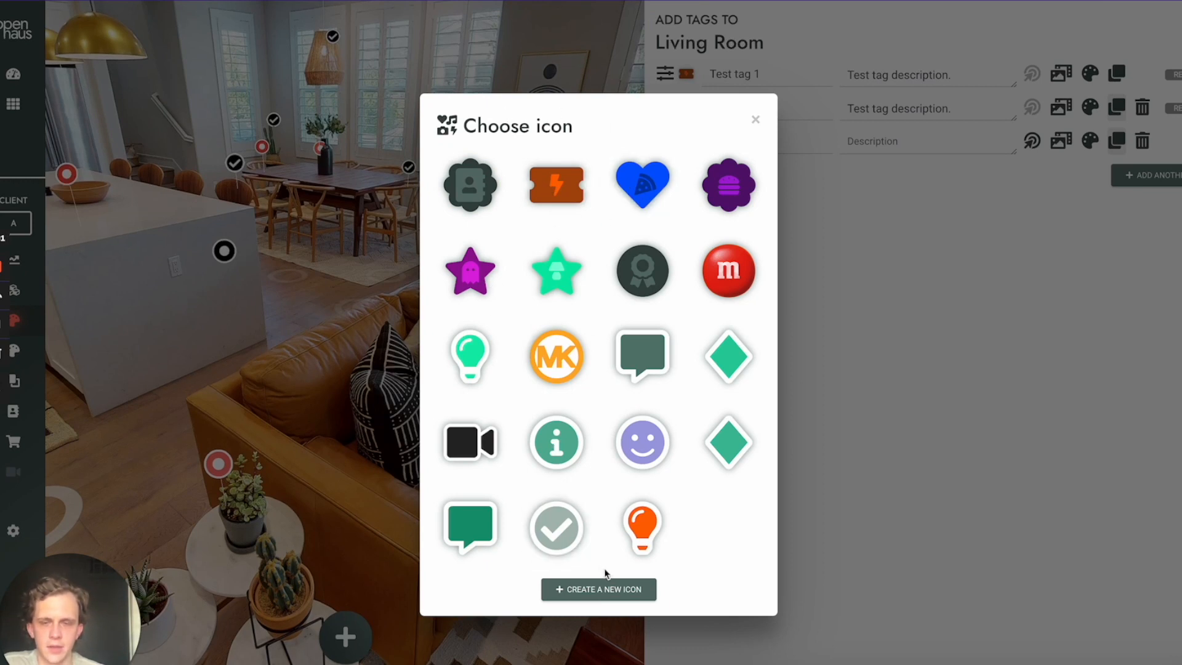
click(609, 592)
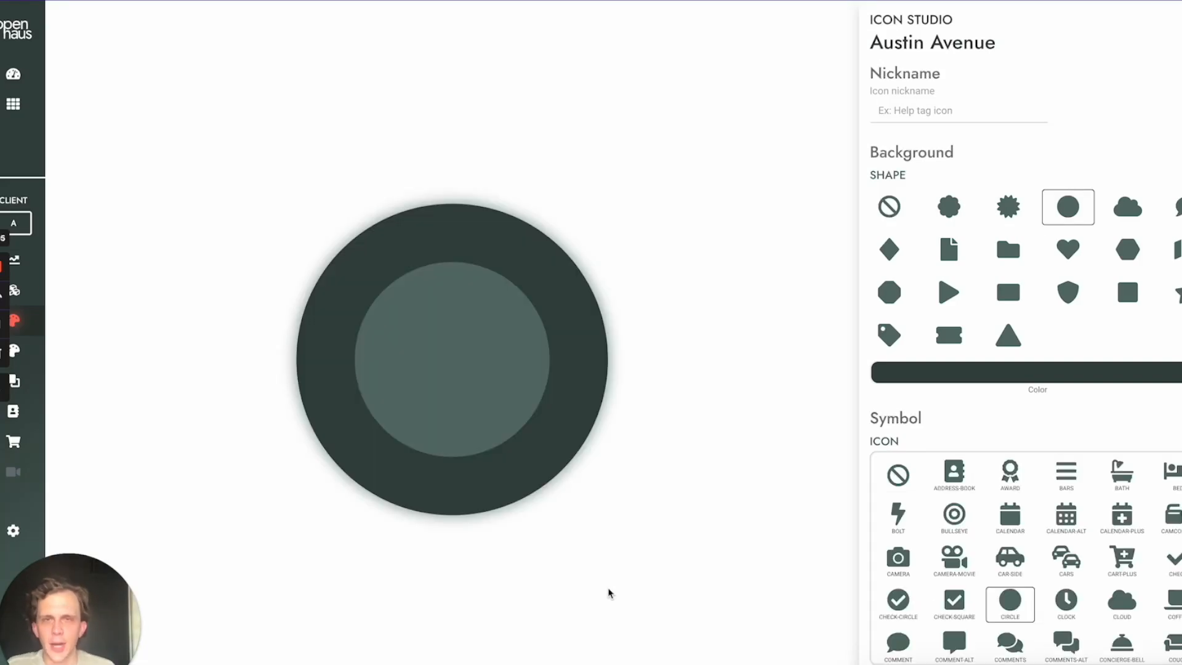
Nickname the new icon "Test Tag Icon 1" and give it a shield-shaped background
click(1016, 110)
text(Test Tag Icon 1)
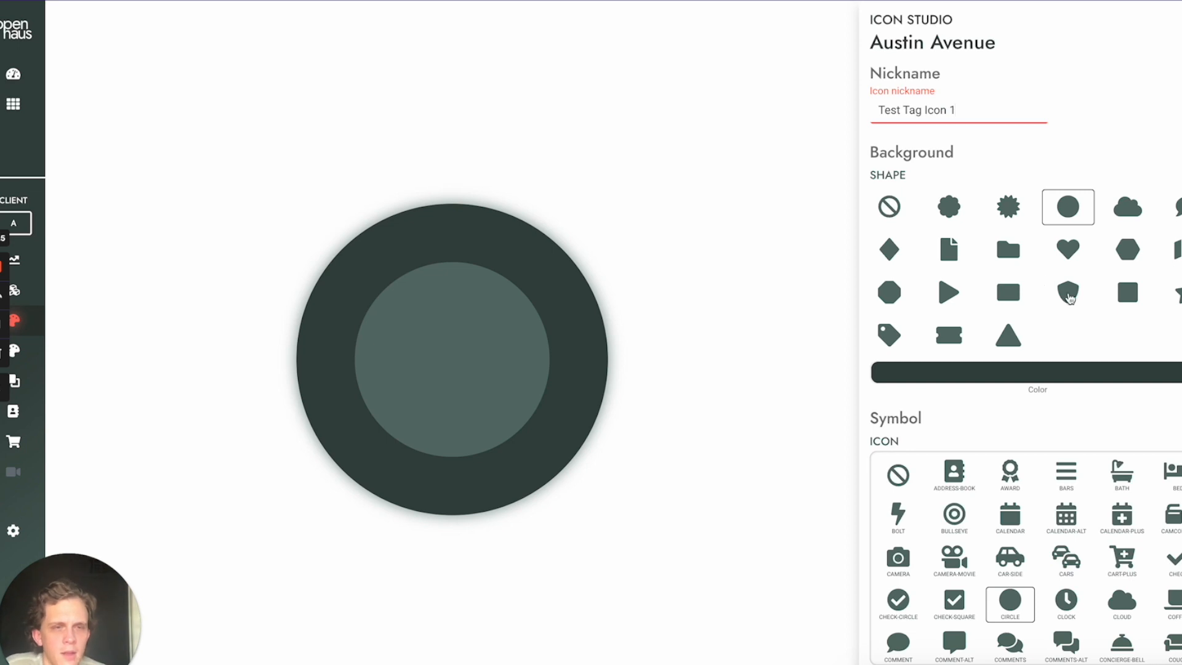
click(1070, 295)
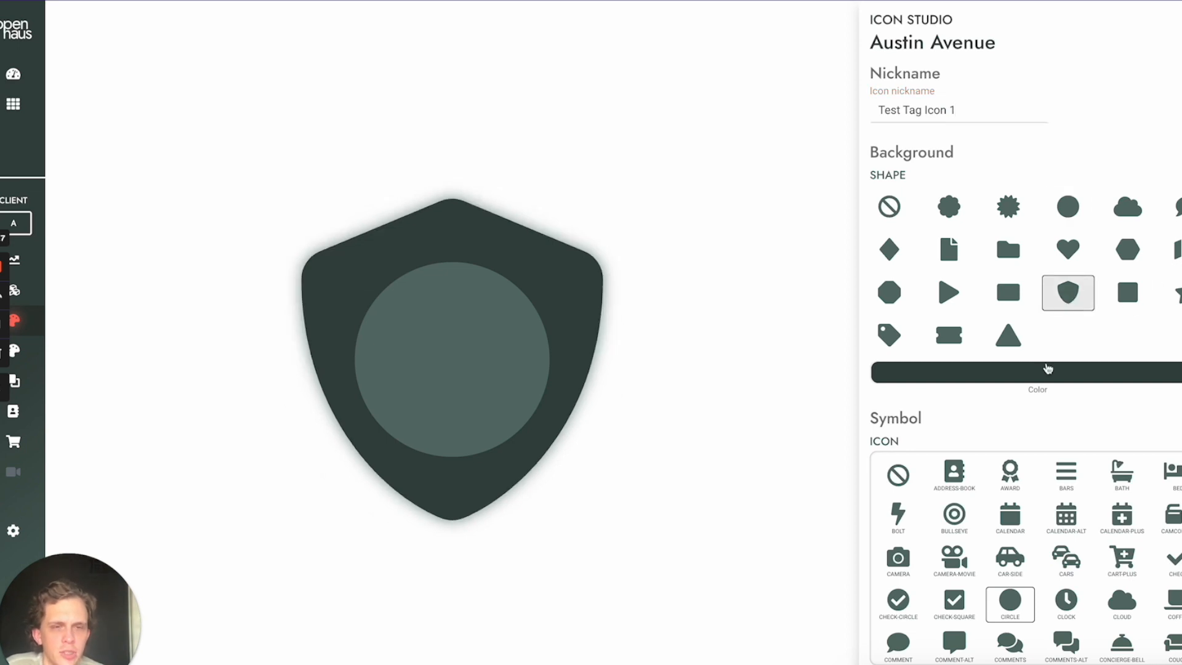
Change the shield background's color to bright mint green
click(1036, 386)
drag(1016, 400, 1034, 388)
click(1081, 419)
Replace the circle symbol on the shield with the Comment speech-bubble icon
scroll(951, 510, down, 3)
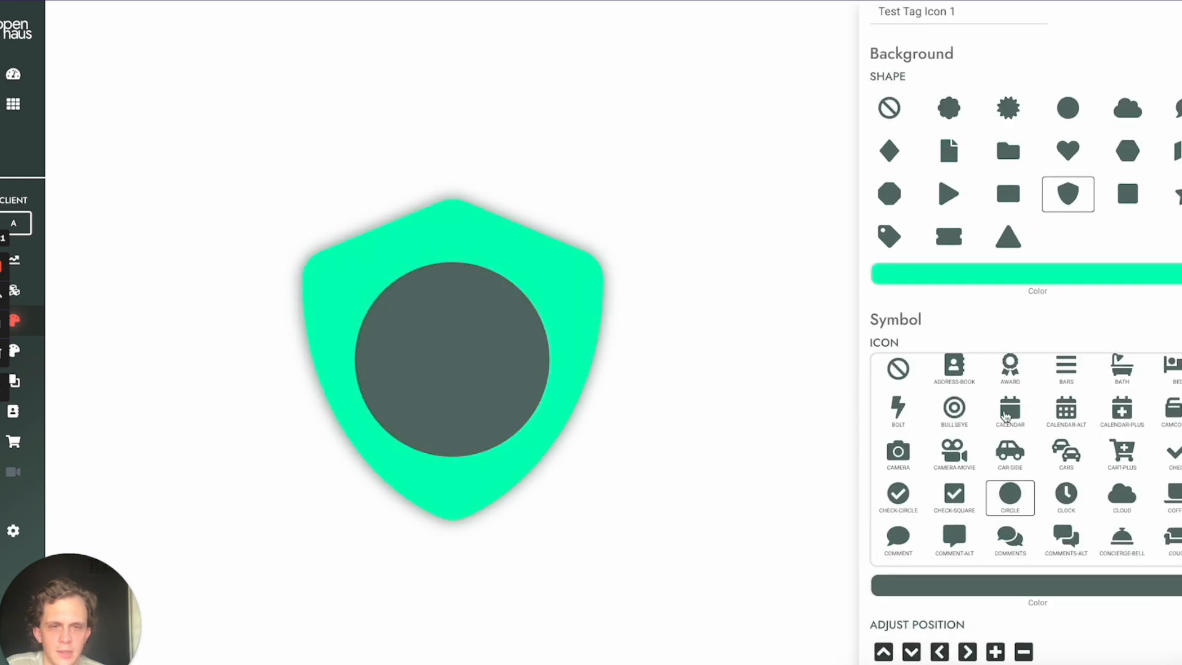
scroll(1000, 409, down, 2)
scroll(1000, 409, up, 2)
scroll(1000, 409, down, 1)
scroll(1000, 410, down, 2)
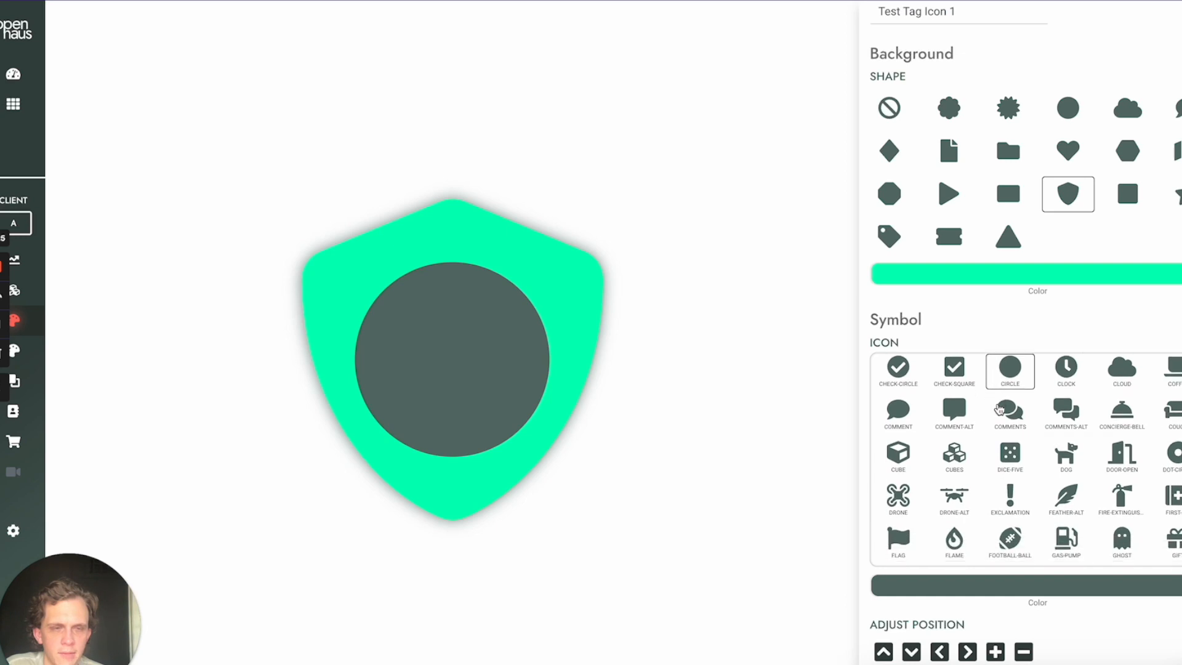
click(899, 400)
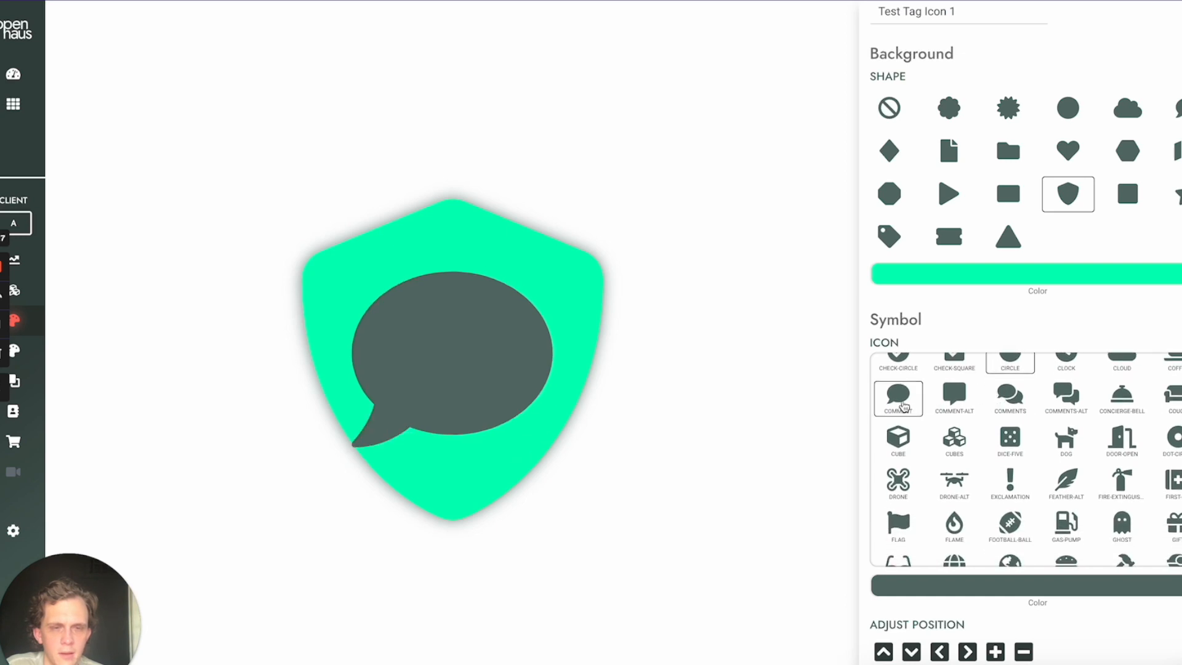
Recolor the speech-bubble symbol to a medium green, about RGB 0, 179, 128
scroll(986, 308, down, 1)
click(968, 546)
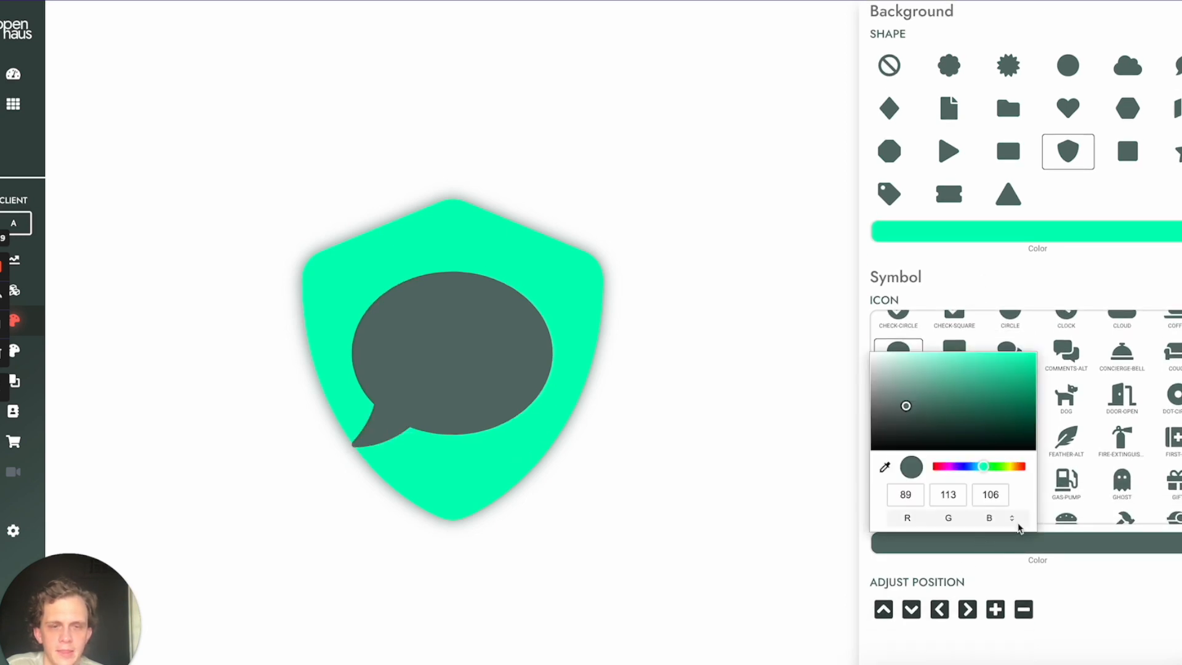
drag(954, 408, 1035, 404)
click(1039, 401)
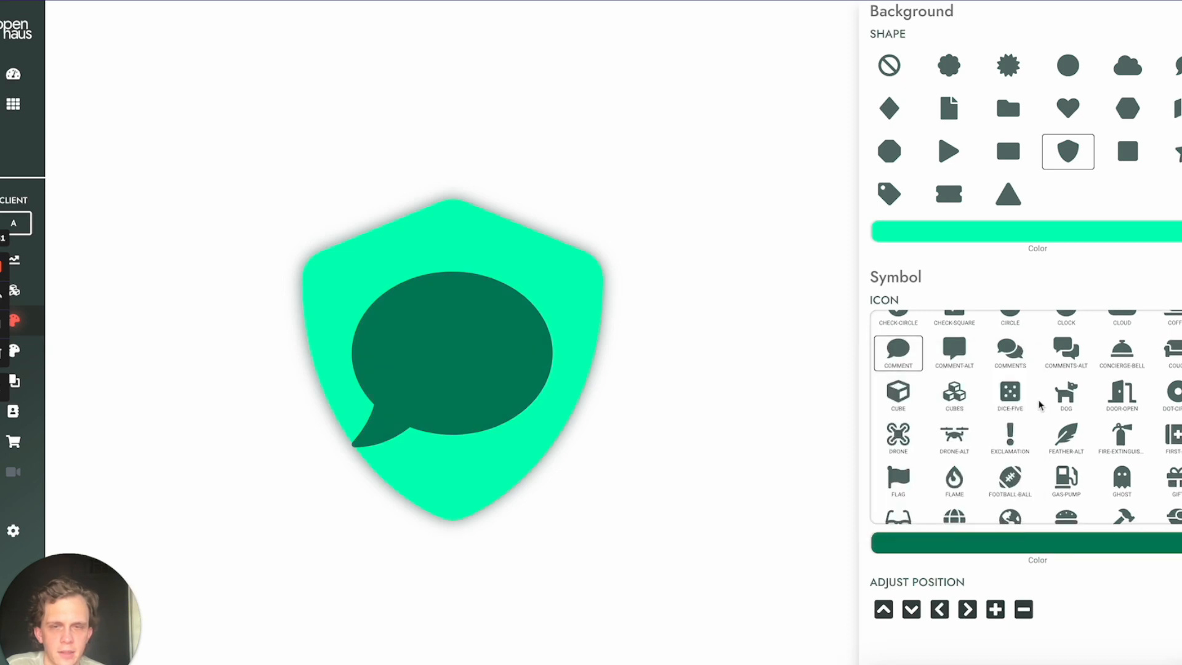
click(967, 553)
drag(1021, 419, 1046, 386)
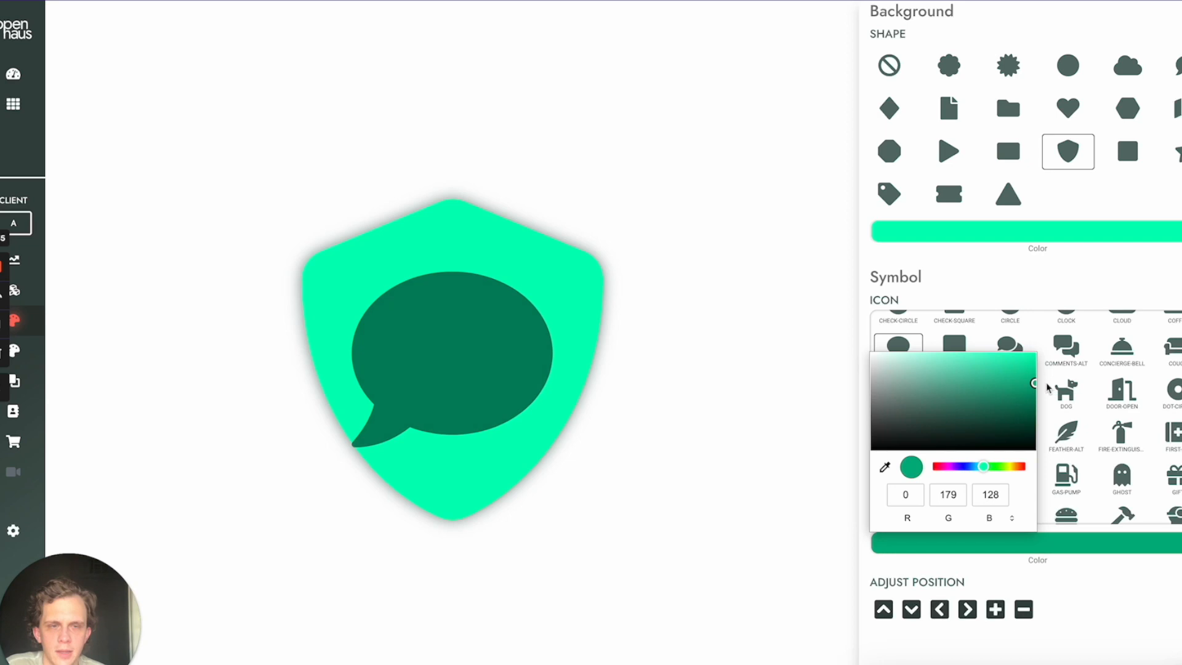
click(1057, 607)
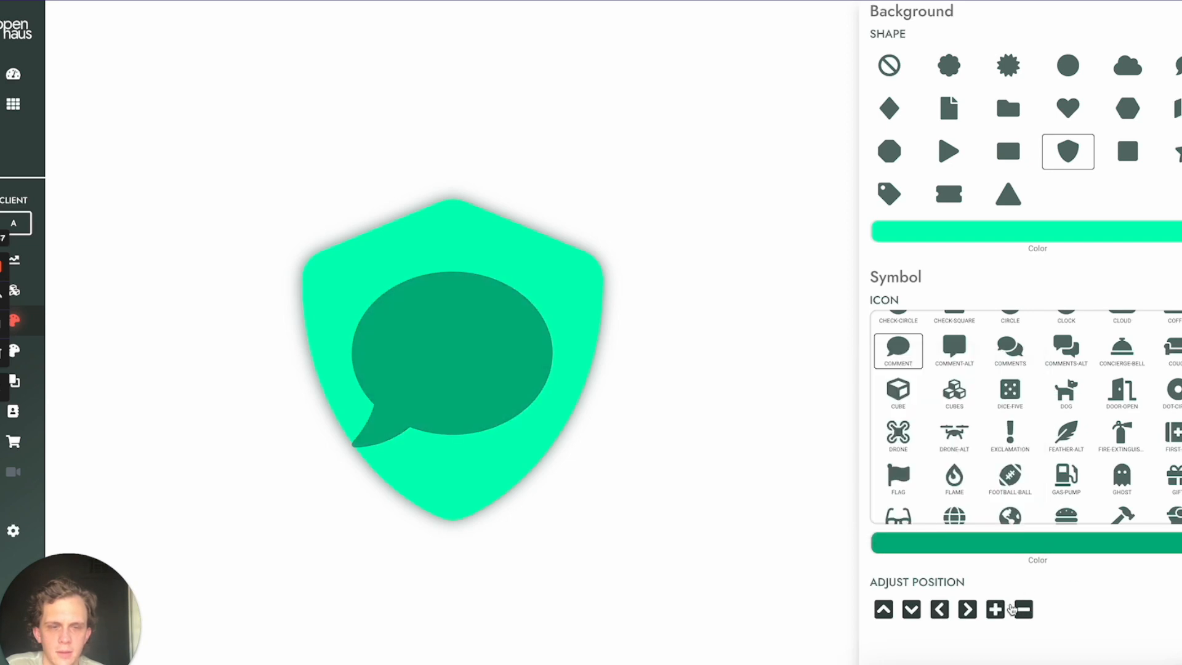
Shrink the speech-bubble symbol and nudge it slightly right and up within the shield
click(1023, 609)
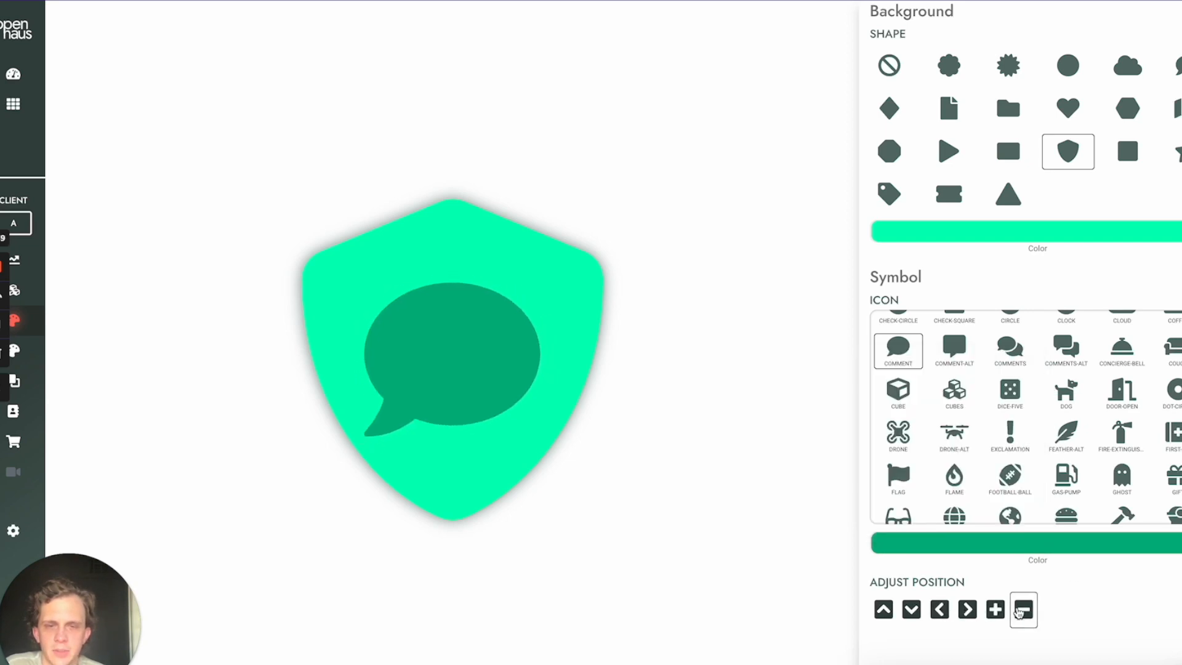
click(1022, 609)
click(1022, 609)
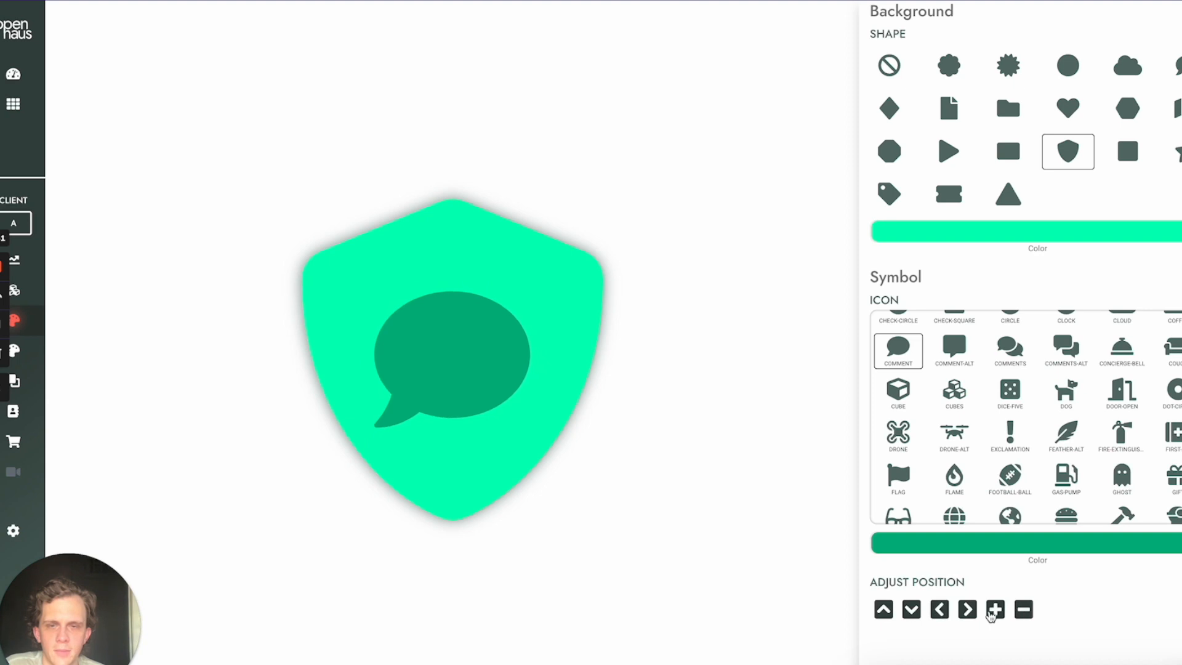
click(939, 610)
click(966, 611)
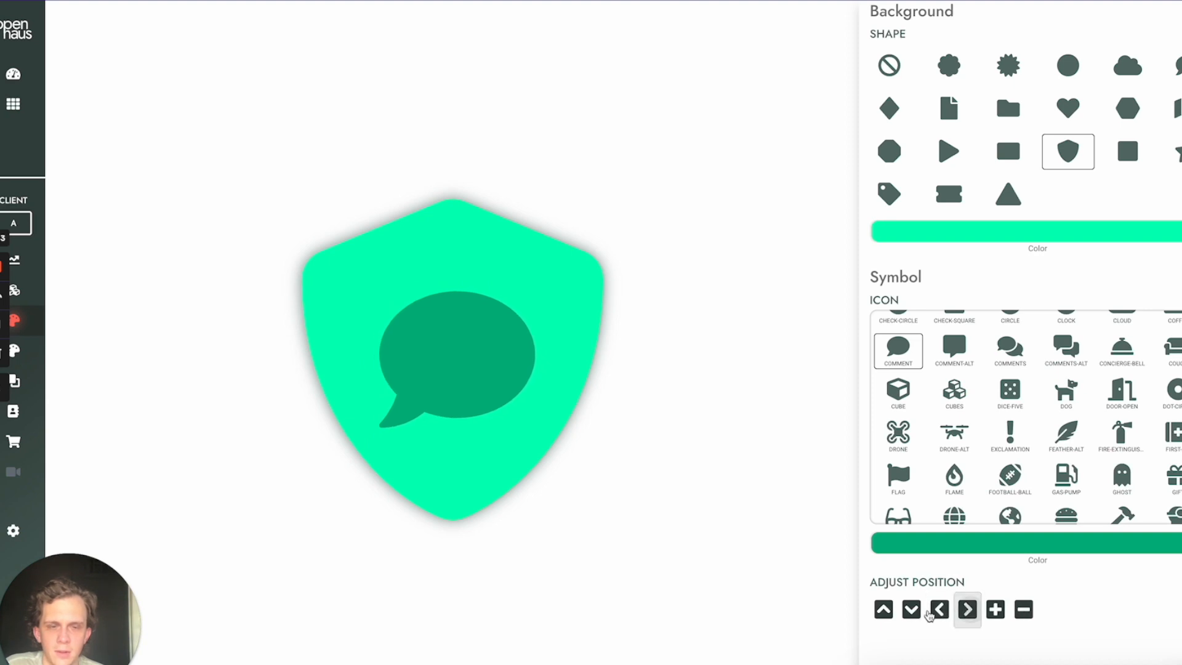
click(883, 610)
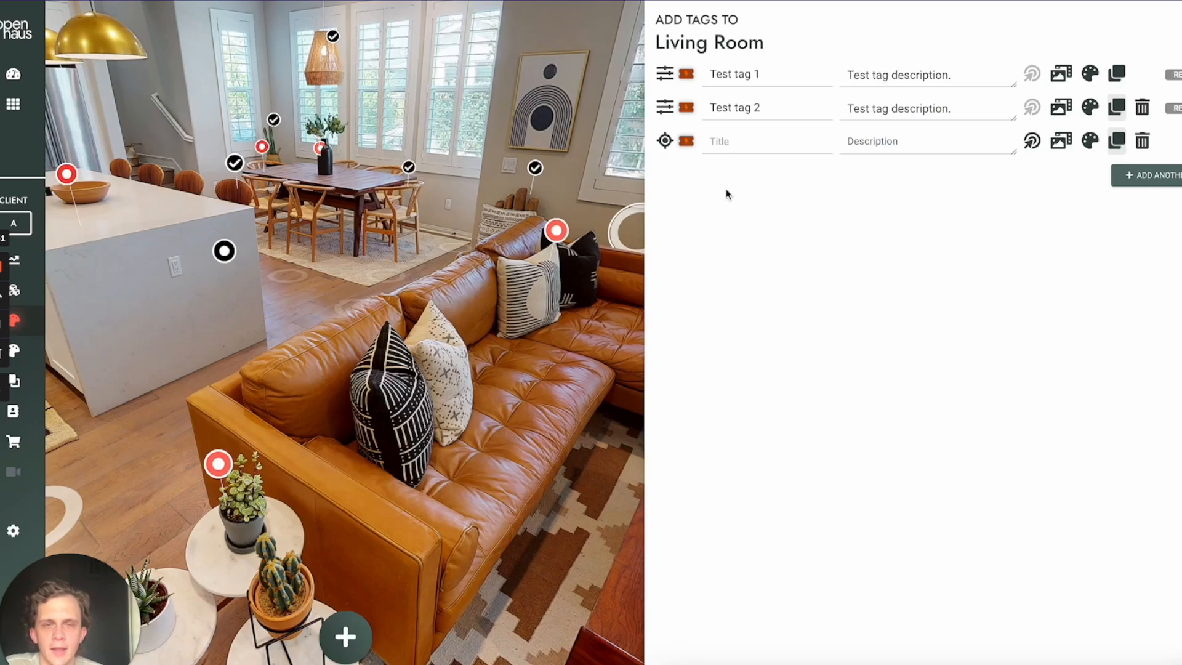
Assign the new green shield icon to the untitled third tag in the Living Room
click(688, 143)
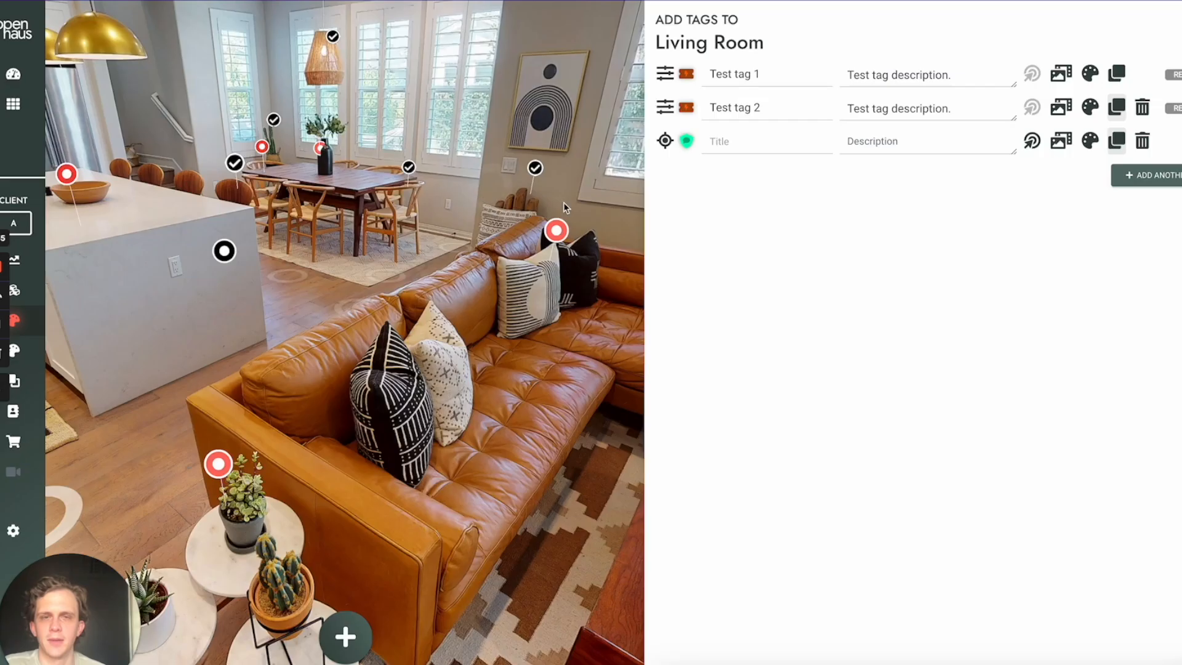
click(482, 190)
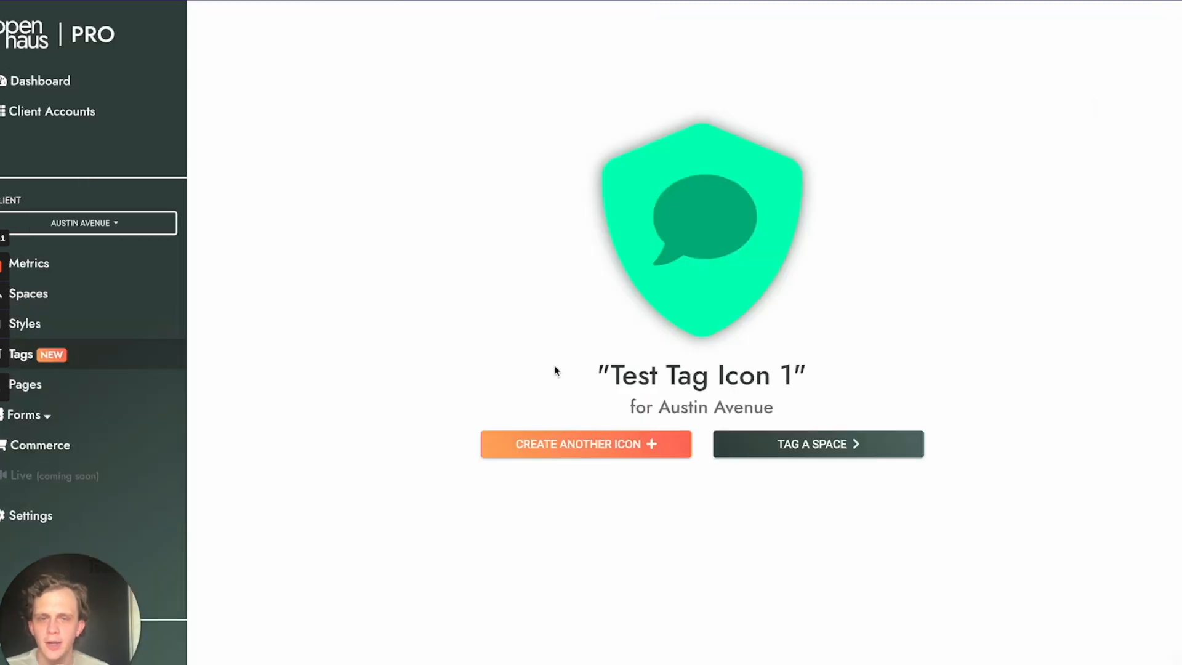
Start creating another custom icon and give it a shield-shaped background
click(582, 442)
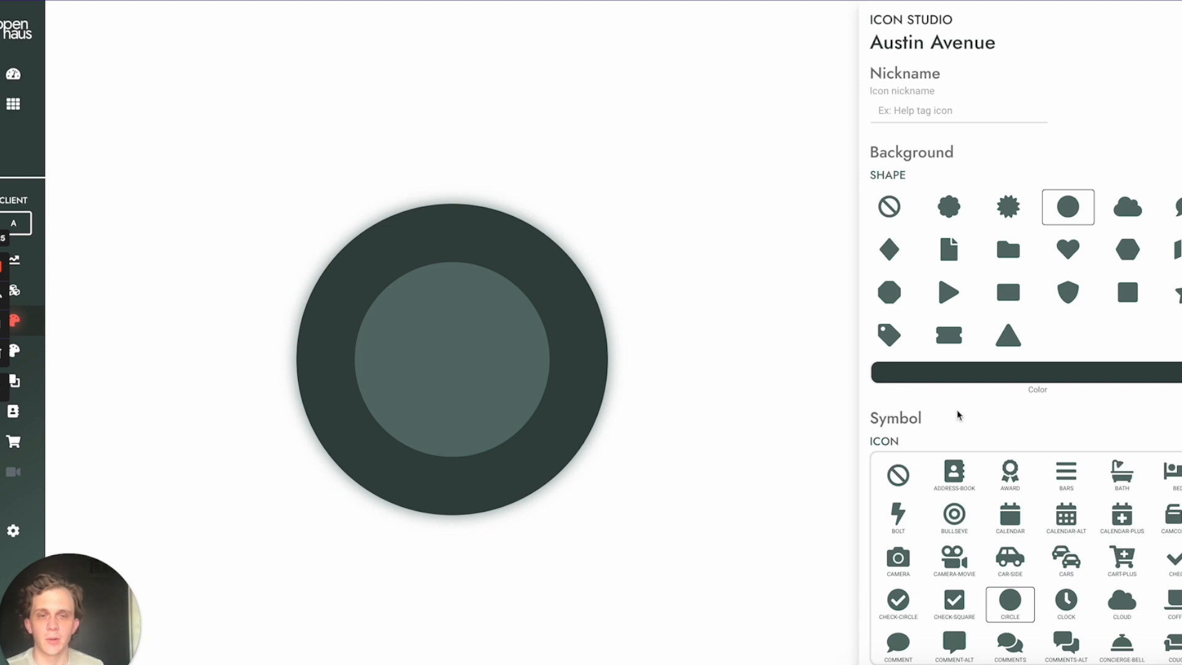
scroll(954, 439, down, 1)
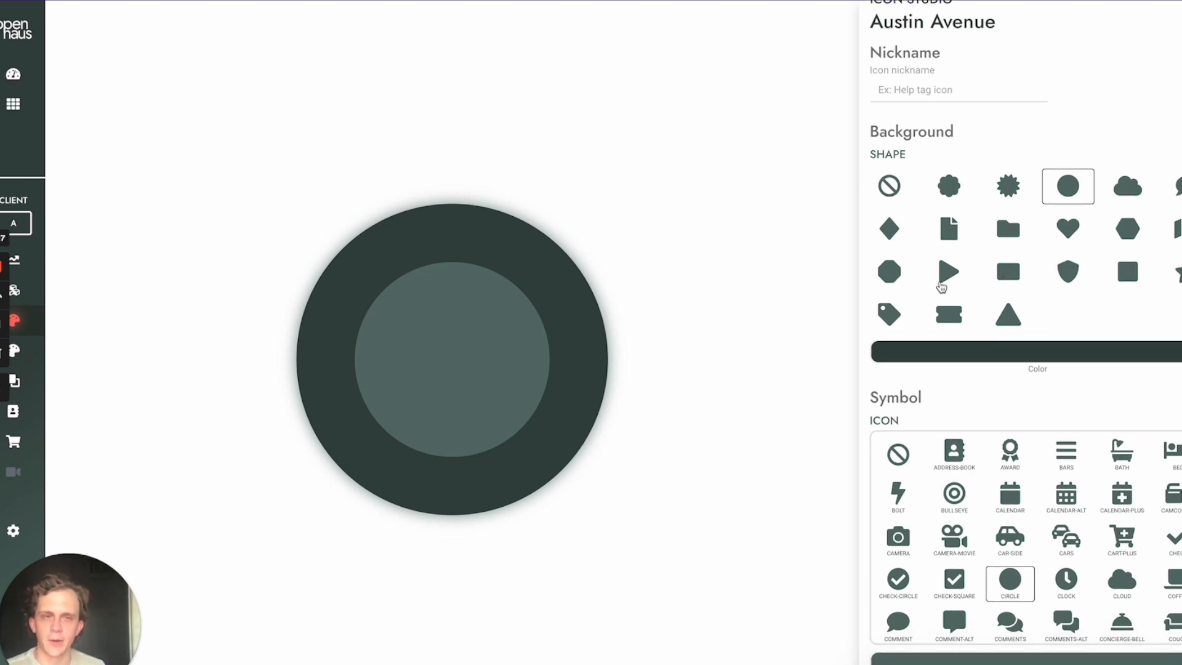
click(1079, 271)
scroll(962, 411, down, 3)
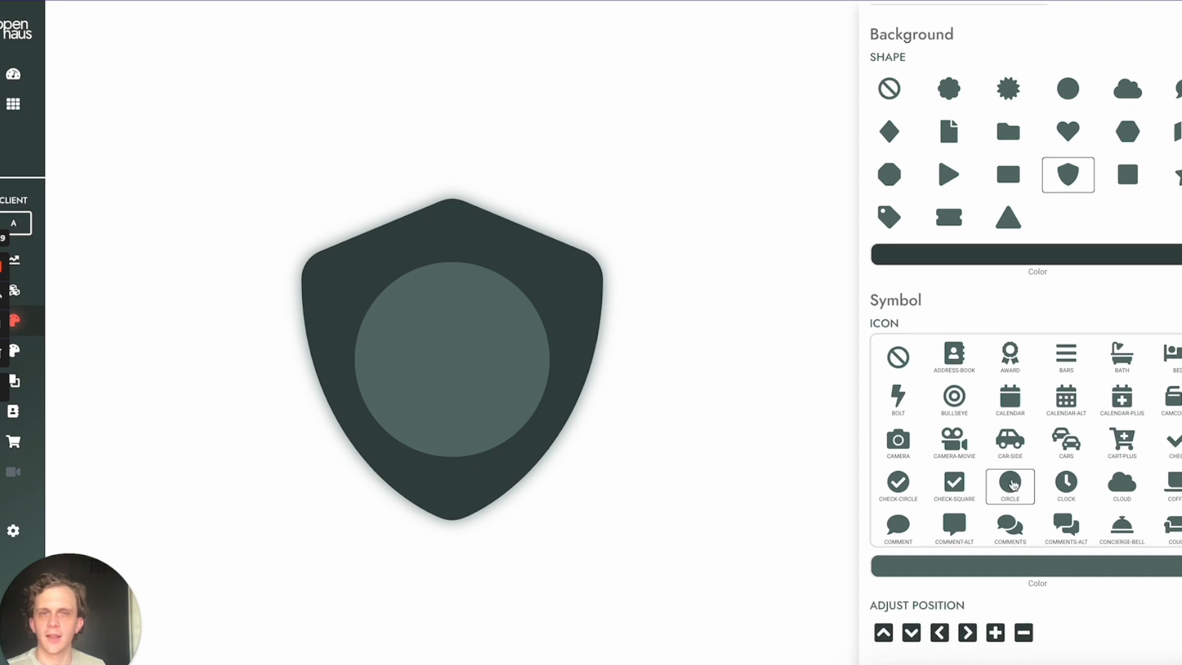
scroll(939, 322, up, 3)
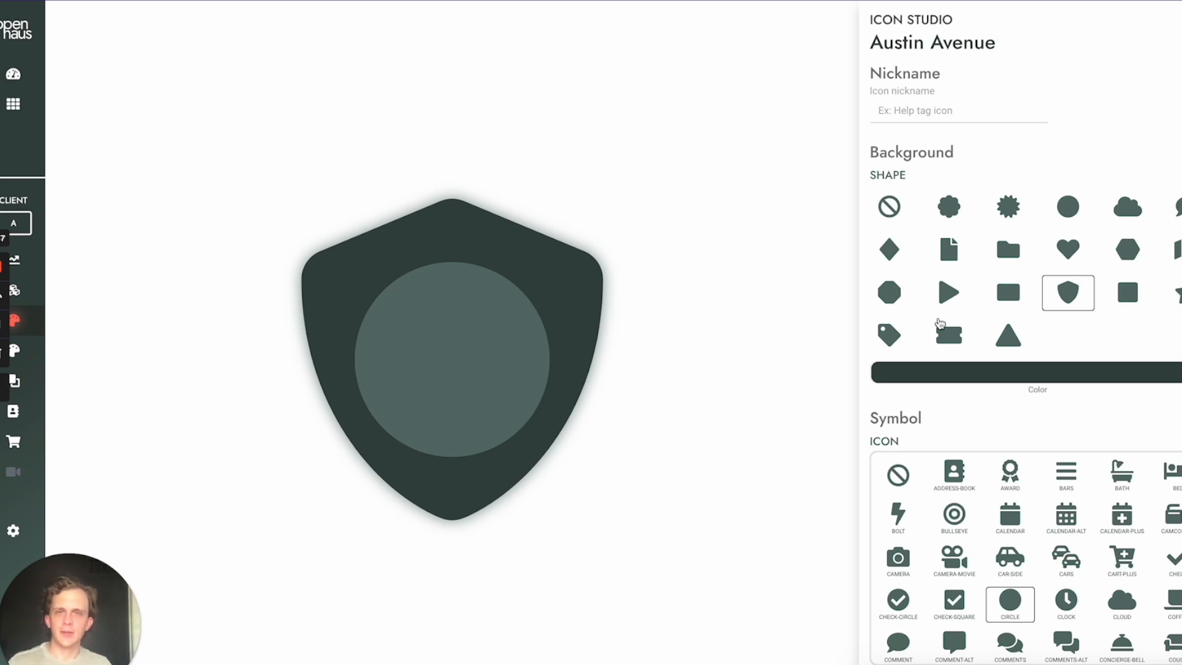
drag(69, 610, 522, 345)
click(509, 429)
drag(620, 284, 653, 273)
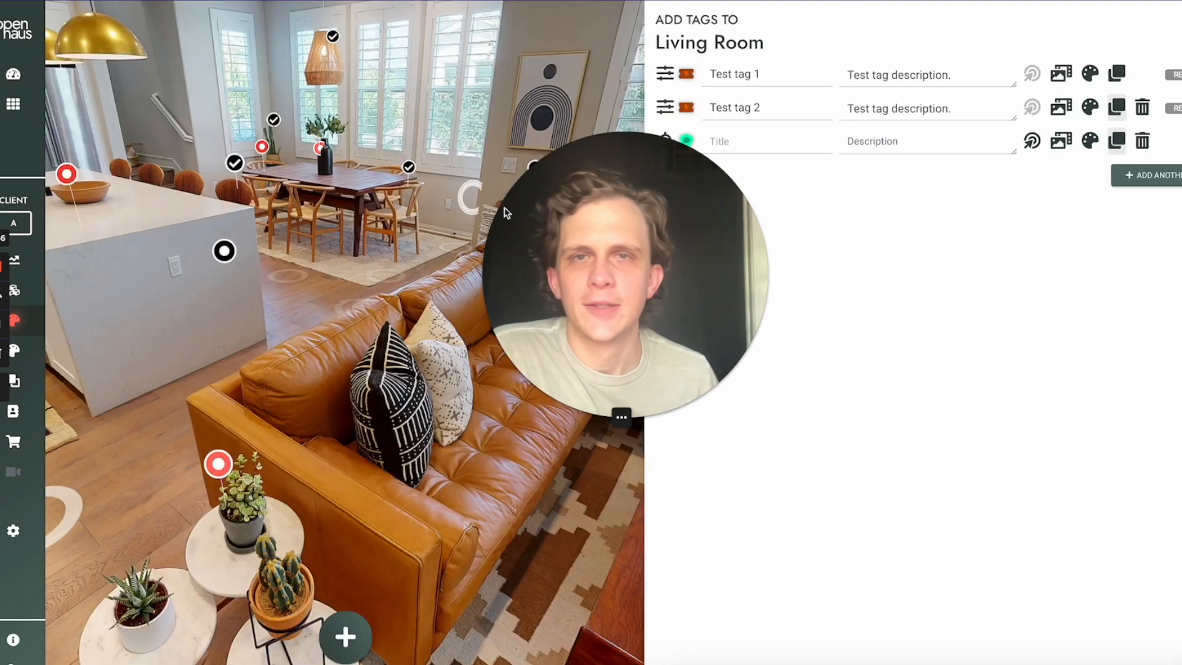
drag(506, 213, 142, 95)
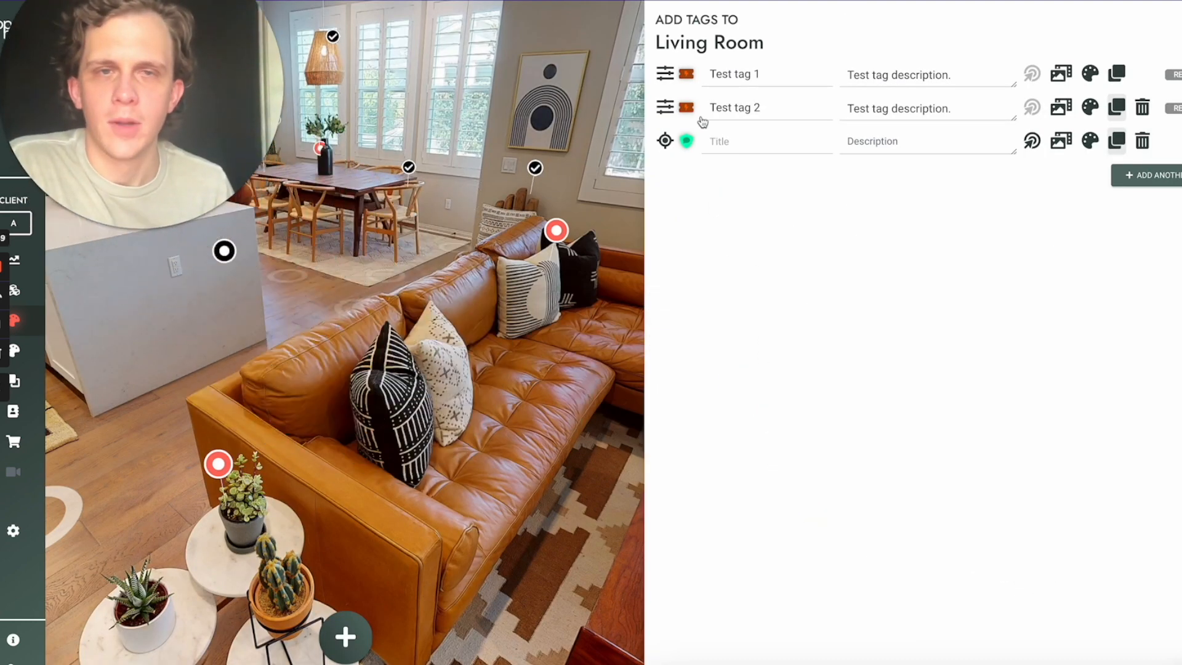
Delete the untitled third tag and publish the remaining tags to the Living Room
click(1141, 141)
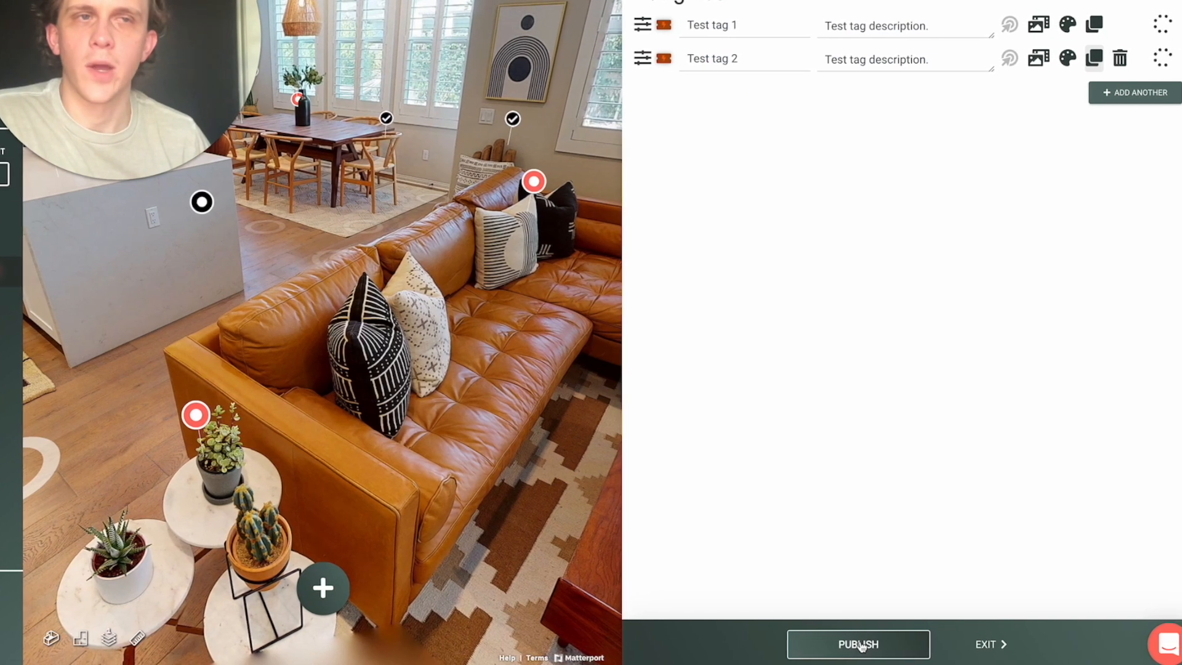
click(854, 644)
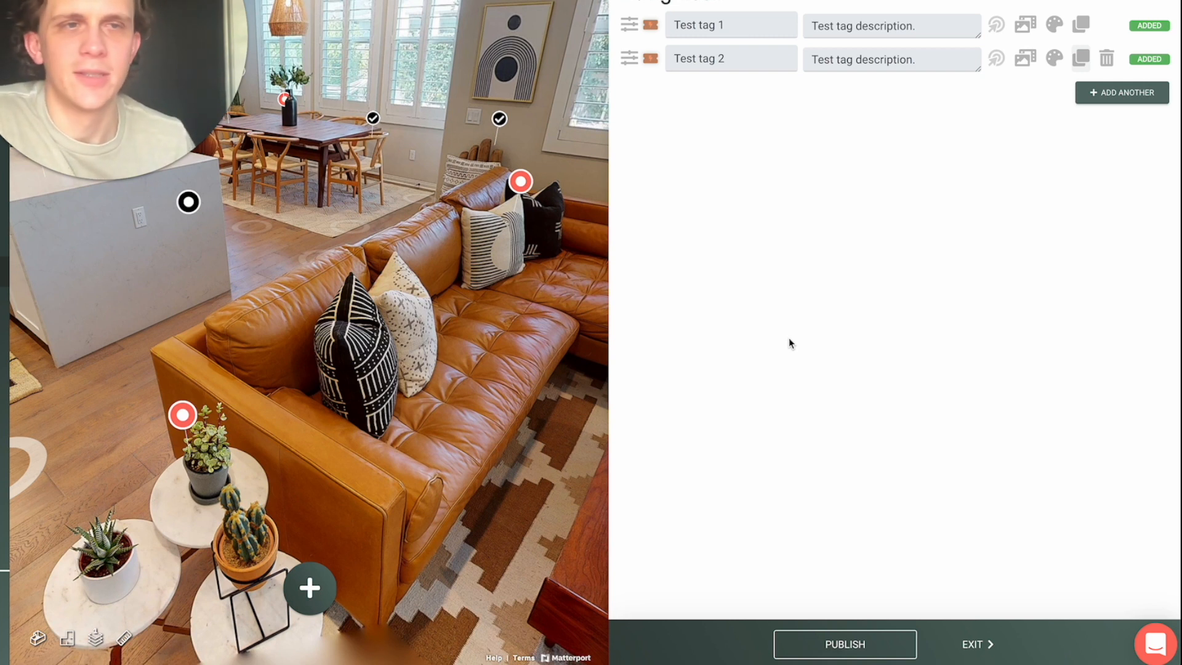
drag(118, 36, 559, 157)
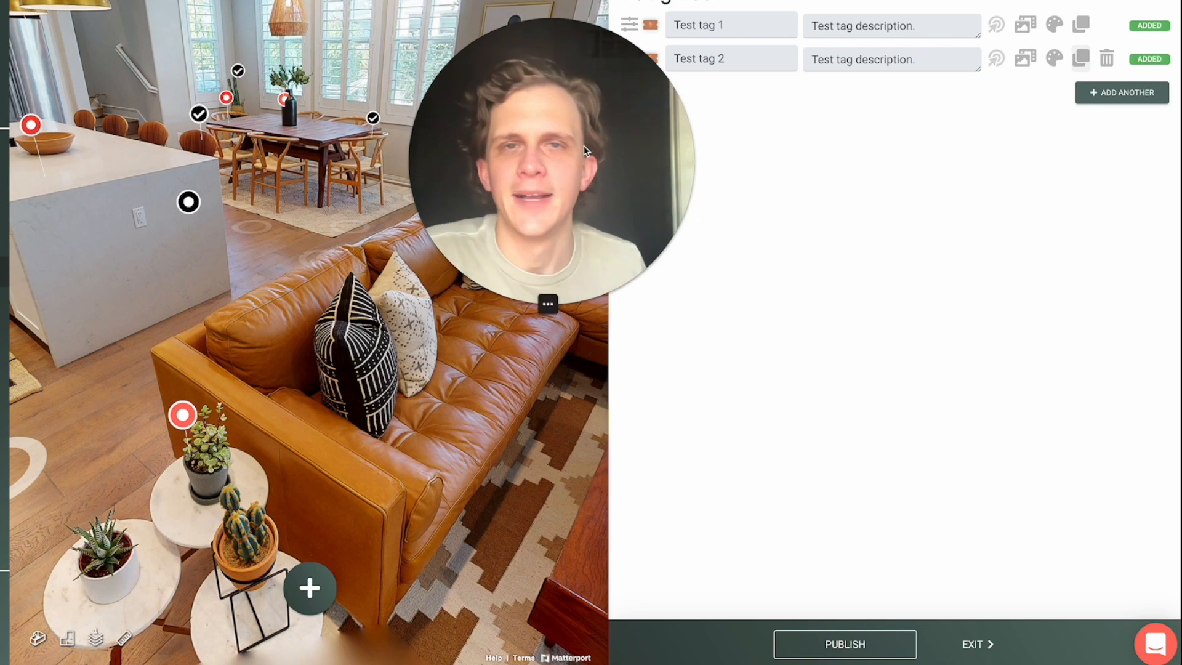
drag(563, 167, 601, 168)
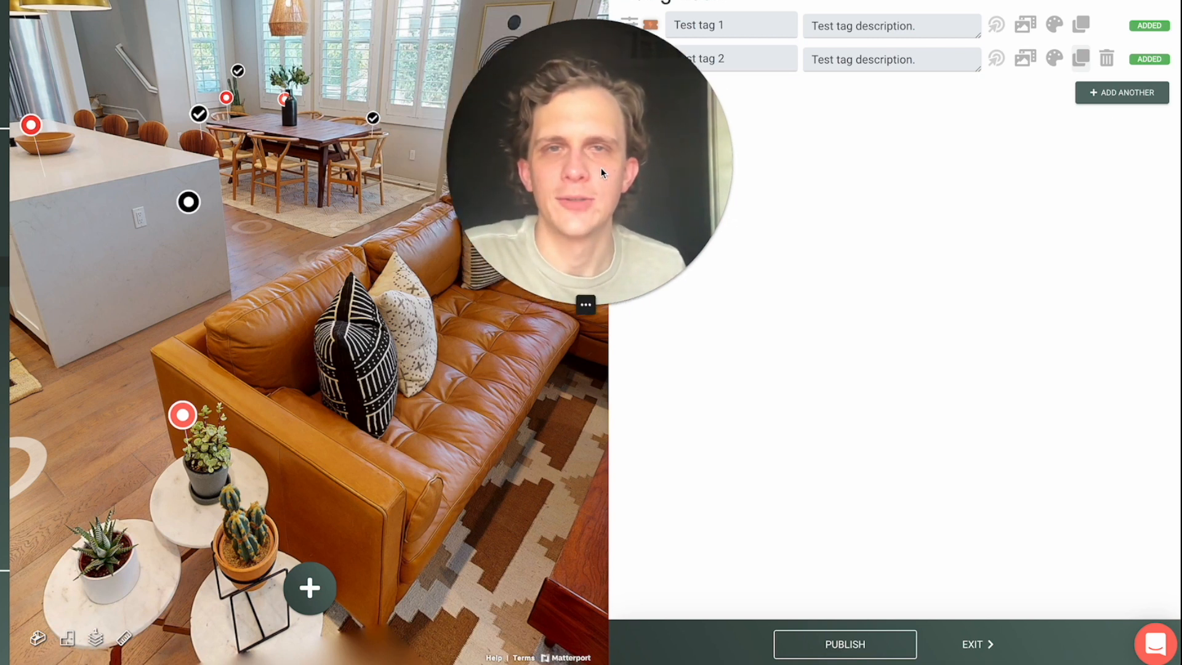